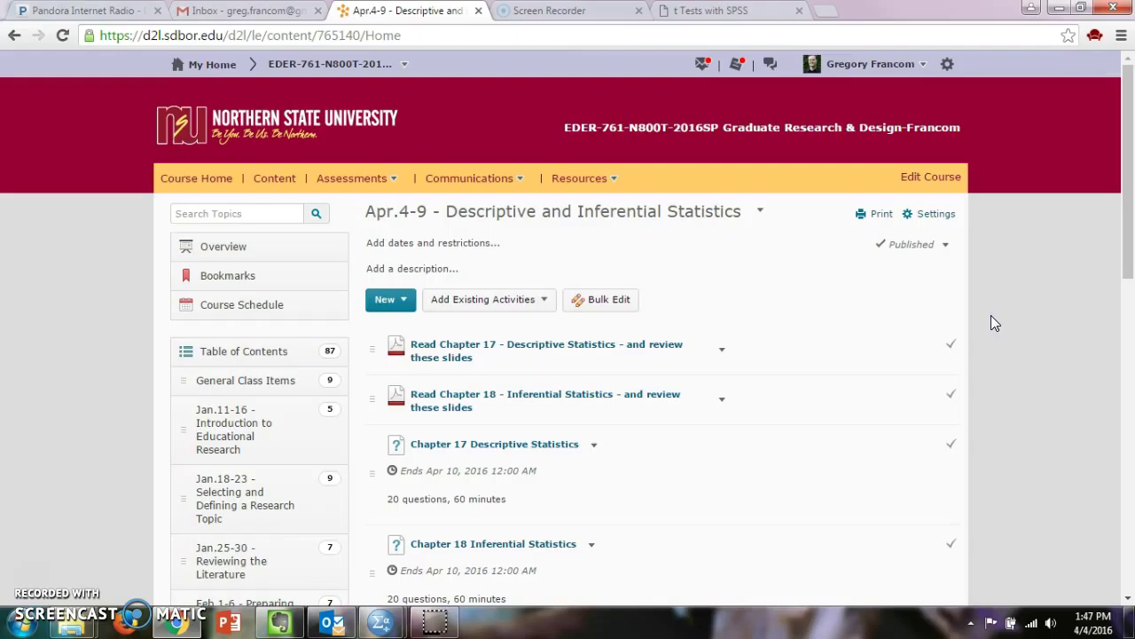
pyautogui.scroll(-3, 994, 323)
pyautogui.scroll(3, 993, 323)
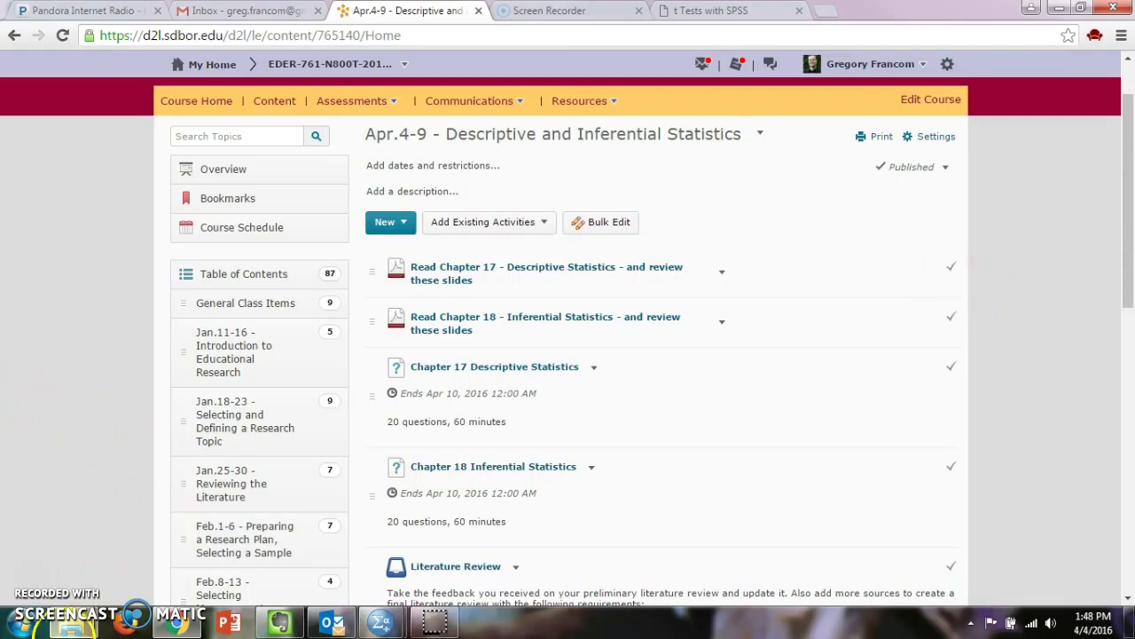
# Draw two large circles side by side on the SMART Notebook page.
pyautogui.click(69, 627)
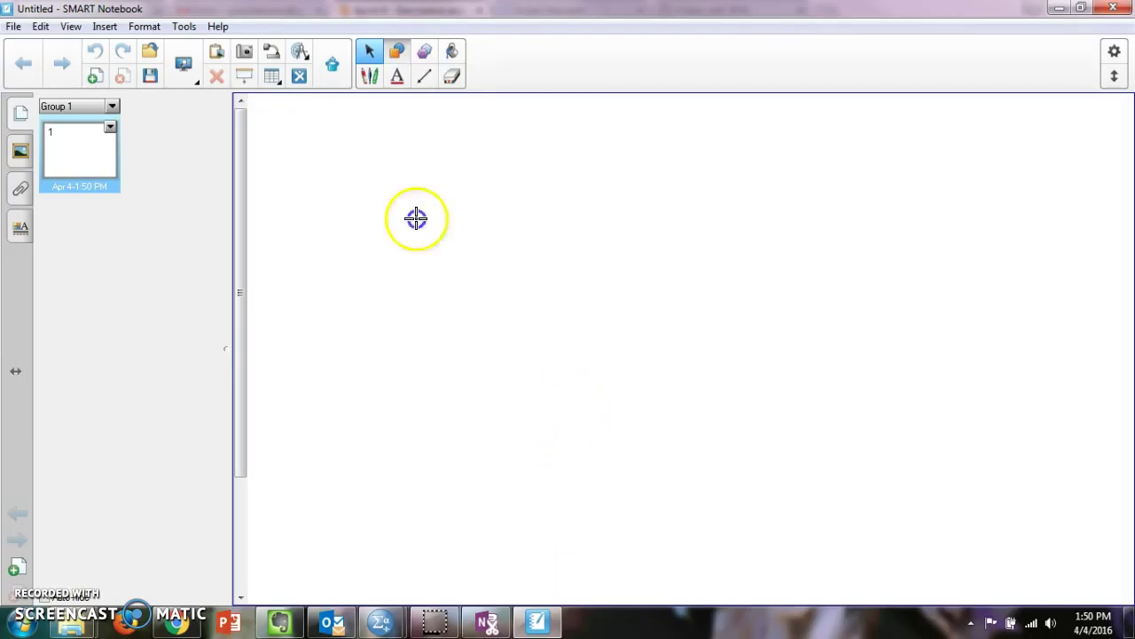
pyautogui.moveTo(416, 217); pyautogui.dragTo(459, 291)
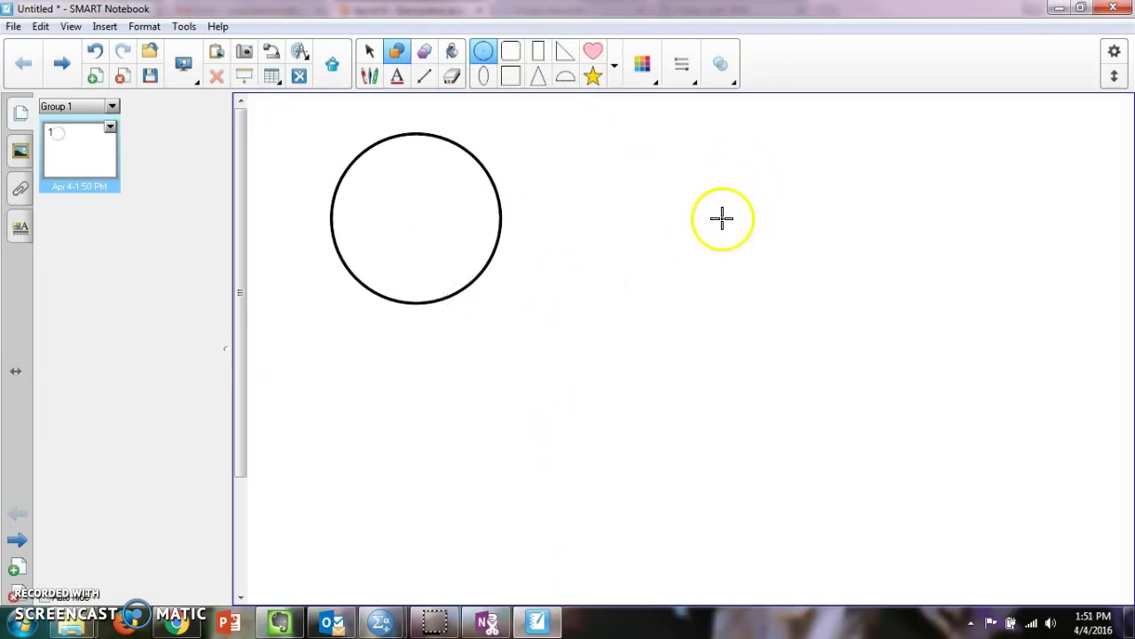
pyautogui.moveTo(722, 217); pyautogui.dragTo(766, 281)
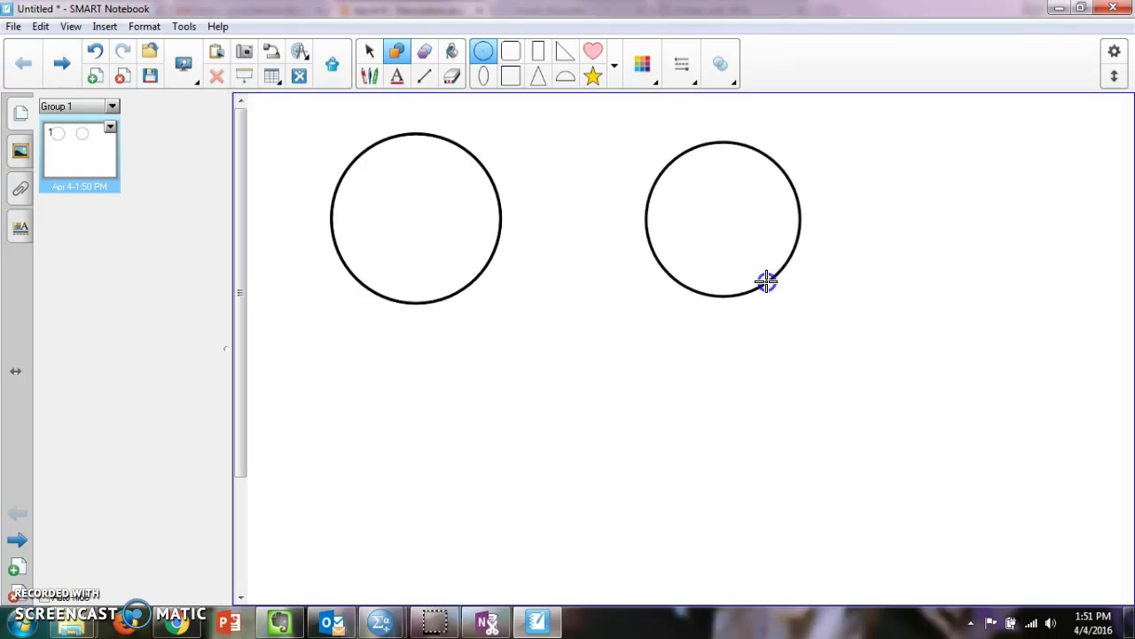
# Label the left circle 50 and the right circle 45, centring each label inside.
pyautogui.click(396, 75)
pyautogui.click(403, 218)
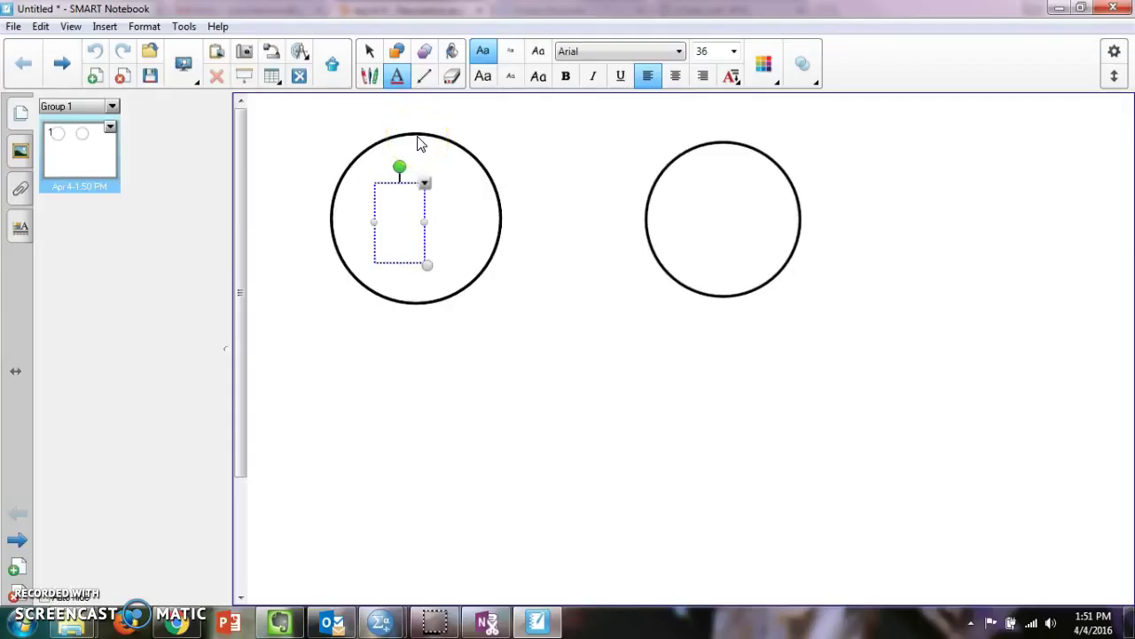
pyautogui.write('50')
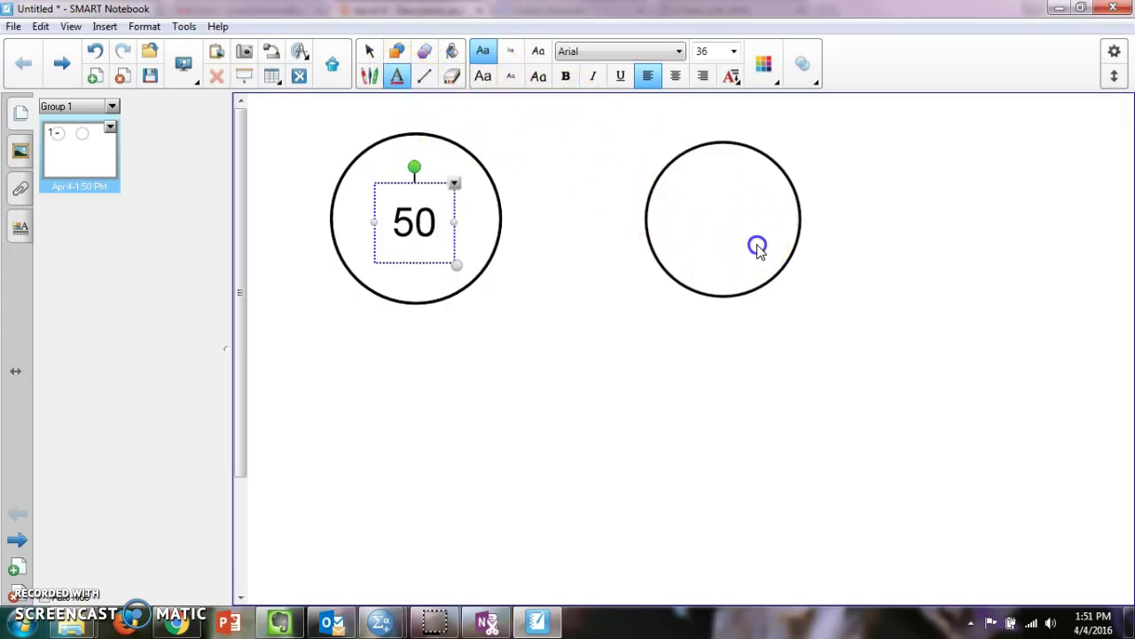
pyautogui.click(725, 220)
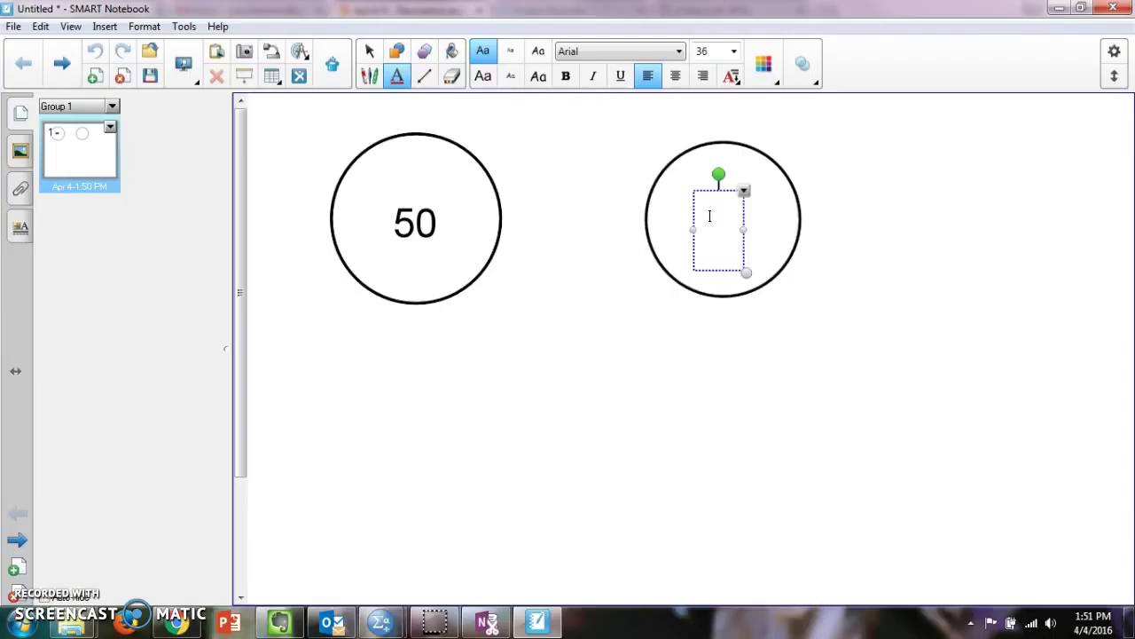
pyautogui.write('4')
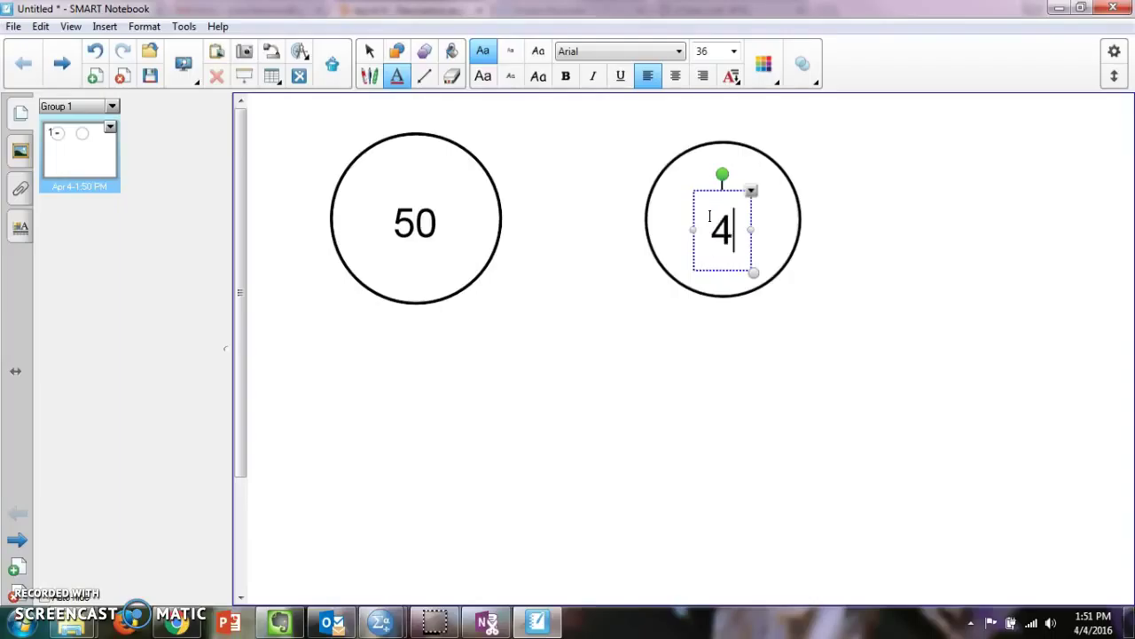
pyautogui.write('5')
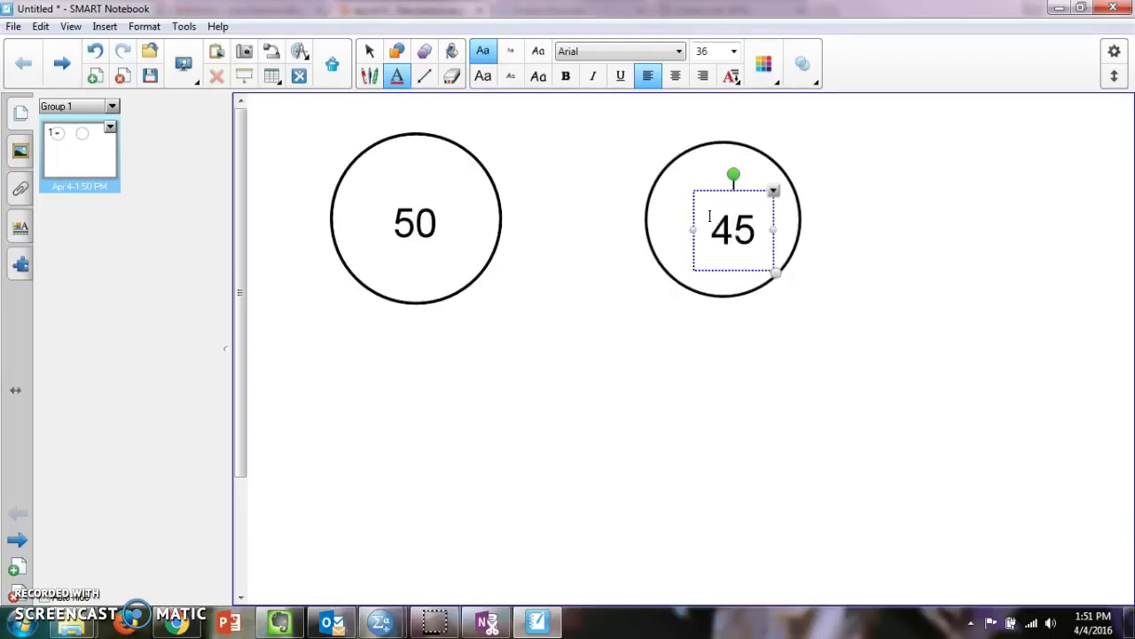
pyautogui.click(718, 195)
pyautogui.moveTo(718, 195)
pyautogui.mouseDown()
pyautogui.moveTo(719, 178)
pyautogui.moveTo(707, 180)
pyautogui.mouseUp()
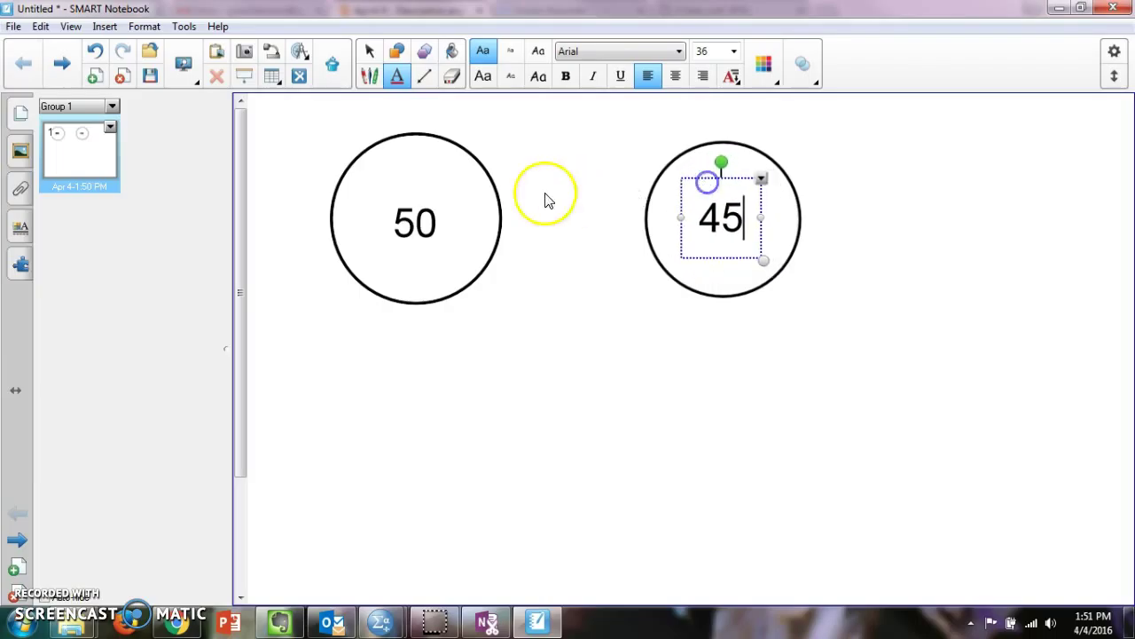
pyautogui.click(420, 216)
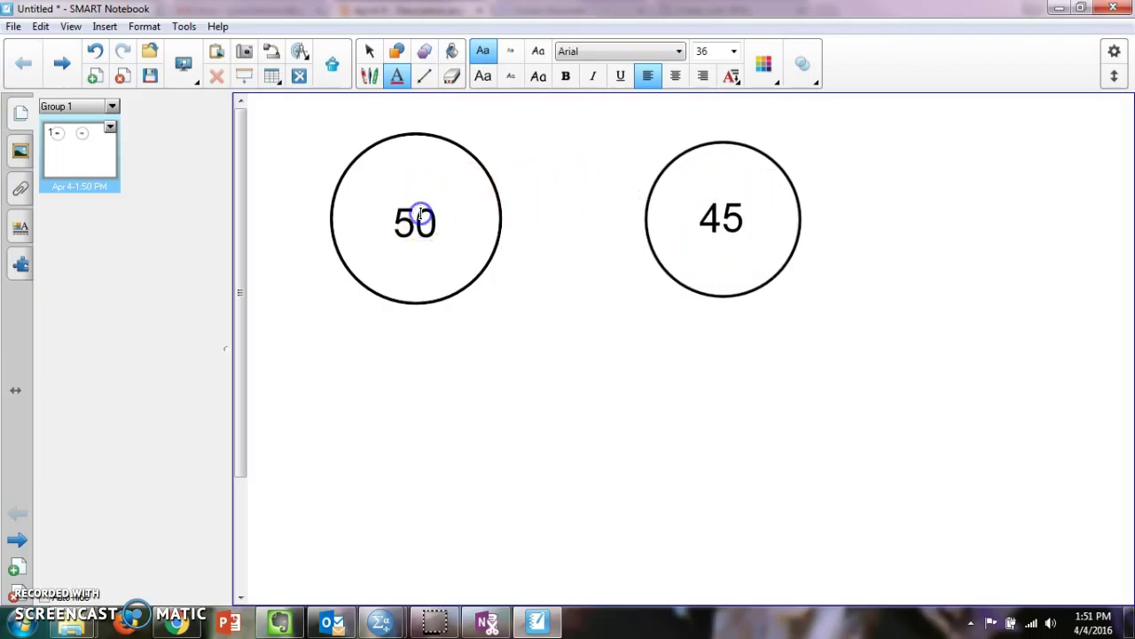
pyautogui.click(369, 50)
pyautogui.moveTo(403, 222); pyautogui.dragTo(403, 215)
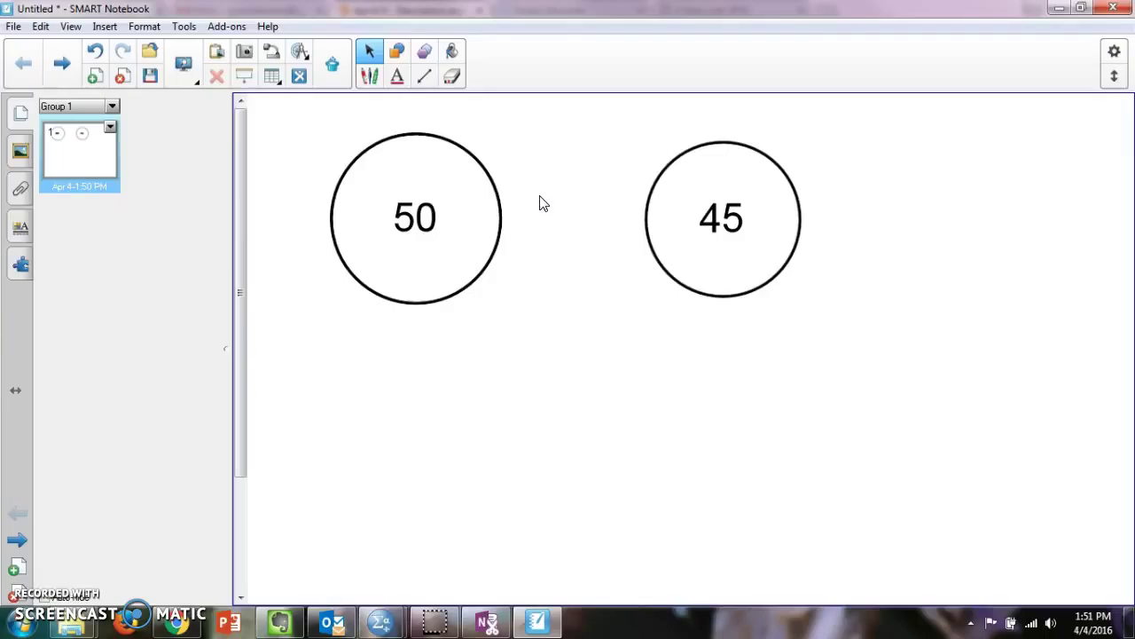
pyautogui.click(543, 203)
# Shrink the 50 circle with its label inside, and delete the 45 circle and label.
pyautogui.click(456, 293)
pyautogui.moveTo(462, 308); pyautogui.dragTo(472, 371)
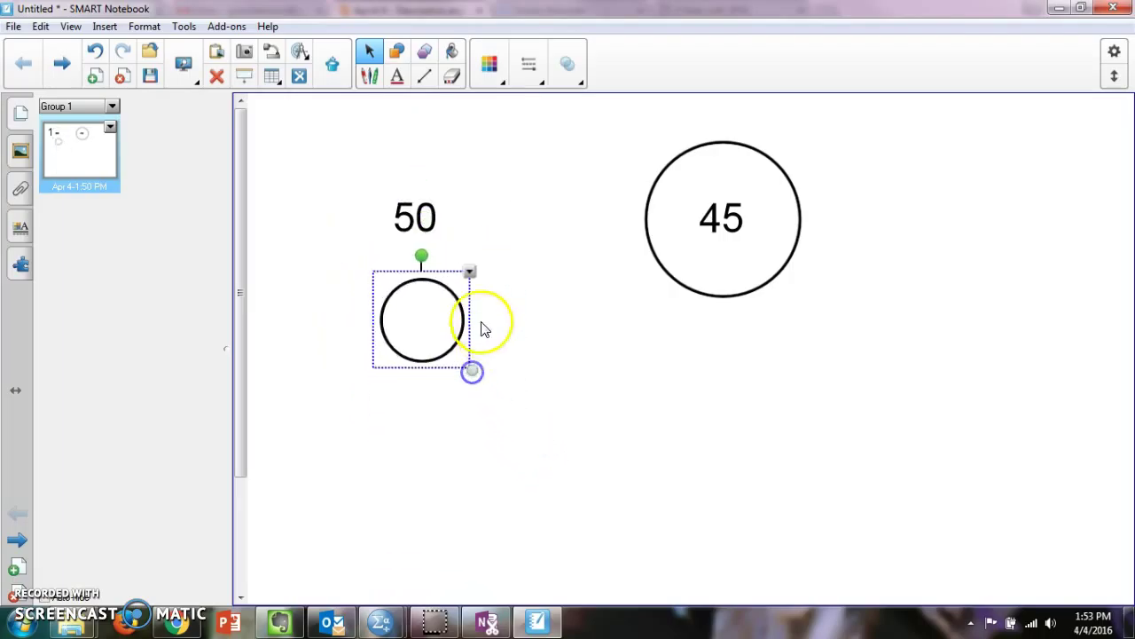
pyautogui.moveTo(417, 215); pyautogui.dragTo(428, 329)
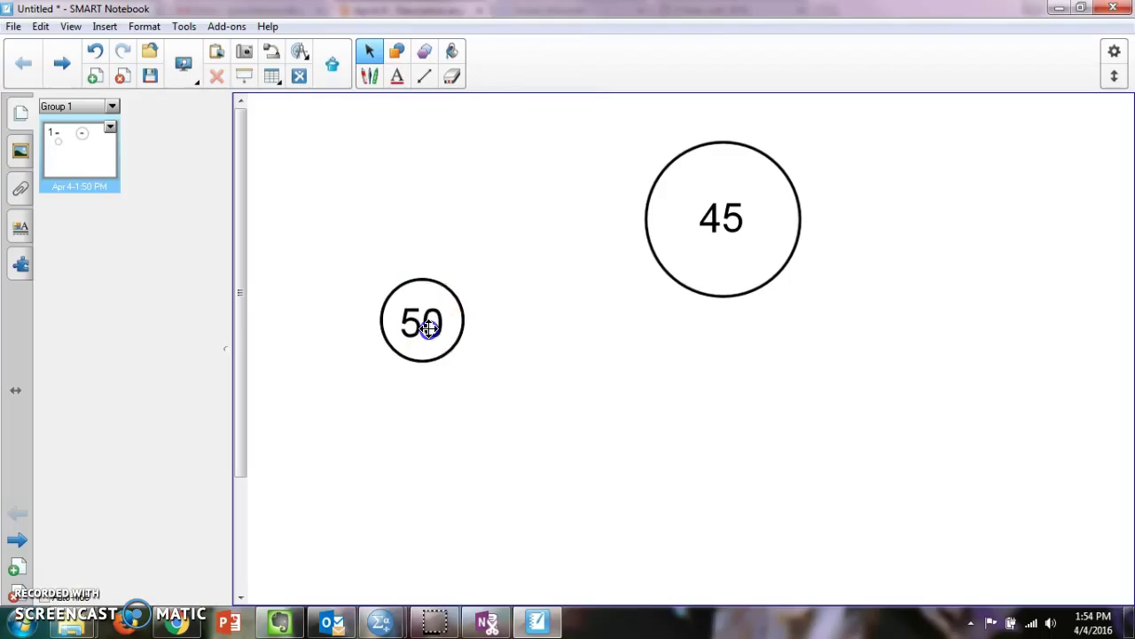
pyautogui.click(738, 291)
pyautogui.moveTo(808, 304); pyautogui.dragTo(709, 217)
pyautogui.moveTo(683, 171); pyautogui.dragTo(782, 281)
pyautogui.moveTo(890, 351); pyautogui.dragTo(674, 157)
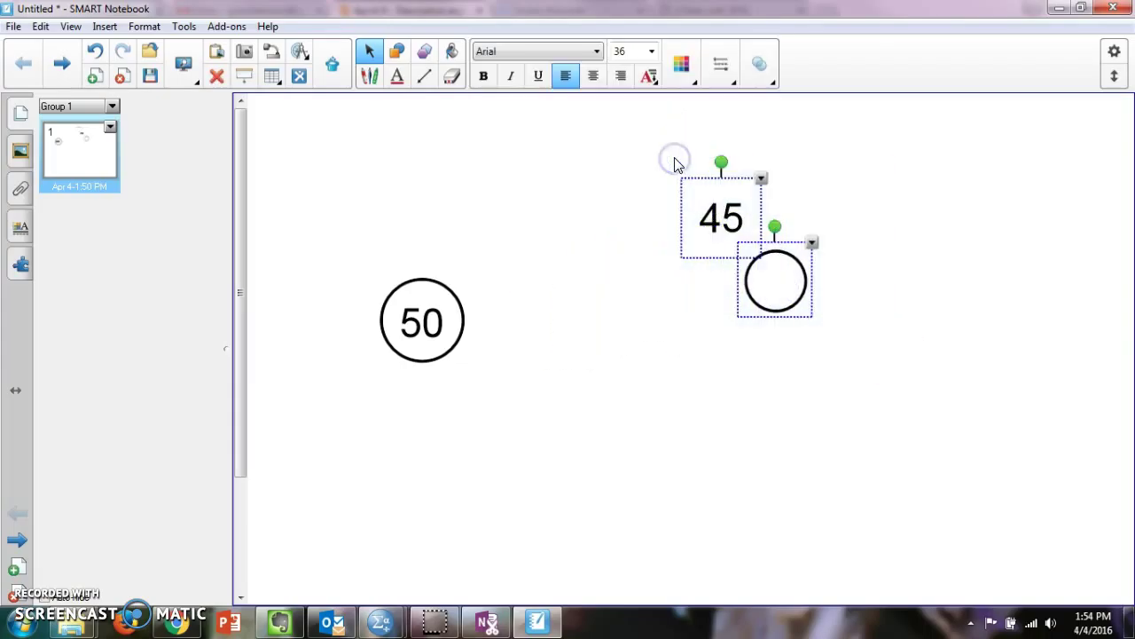
pyautogui.press('Delete')
# Clone the labelled 50 circle three times, lining the copies up in a row.
pyautogui.moveTo(347, 263); pyautogui.dragTo(530, 388)
pyautogui.click(467, 271)
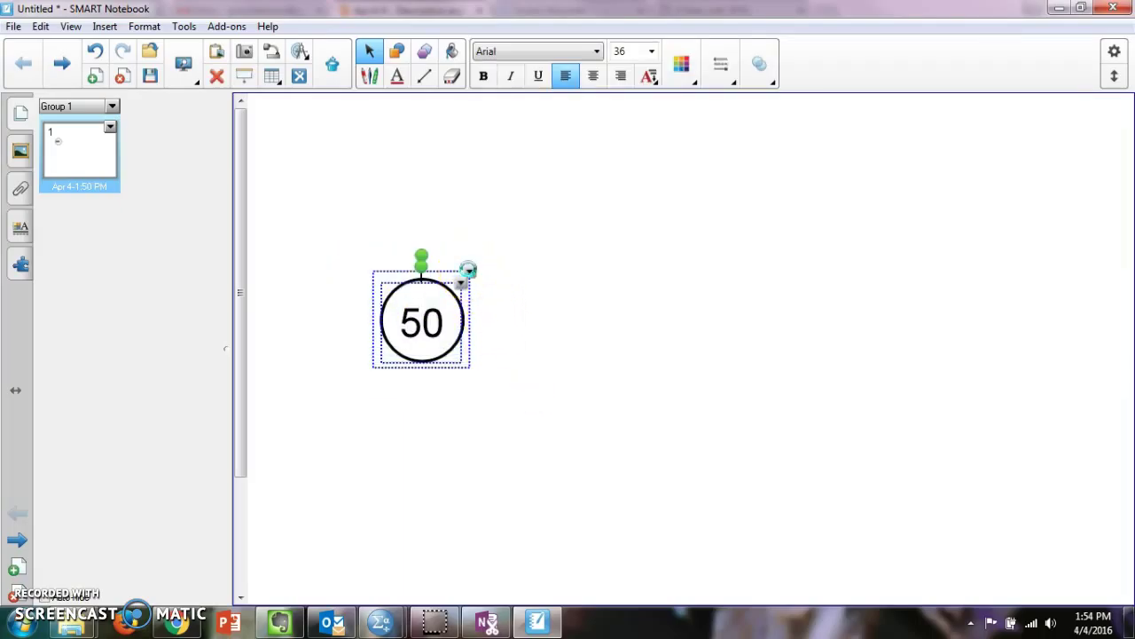
pyautogui.click(443, 312)
pyautogui.moveTo(329, 177); pyautogui.dragTo(533, 322)
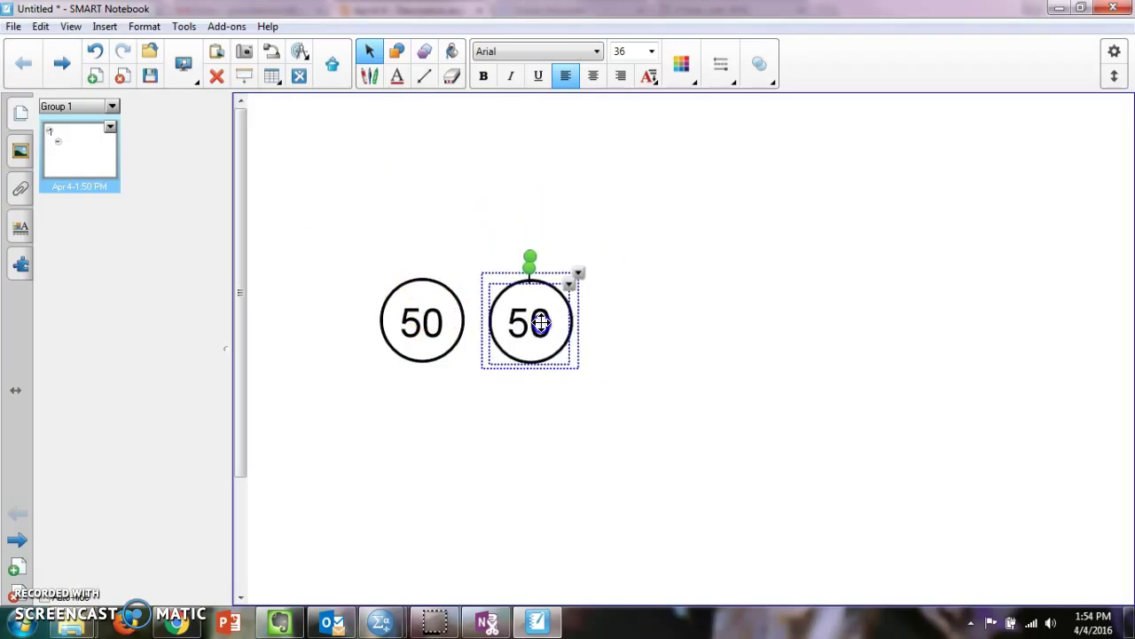
pyautogui.click(535, 322)
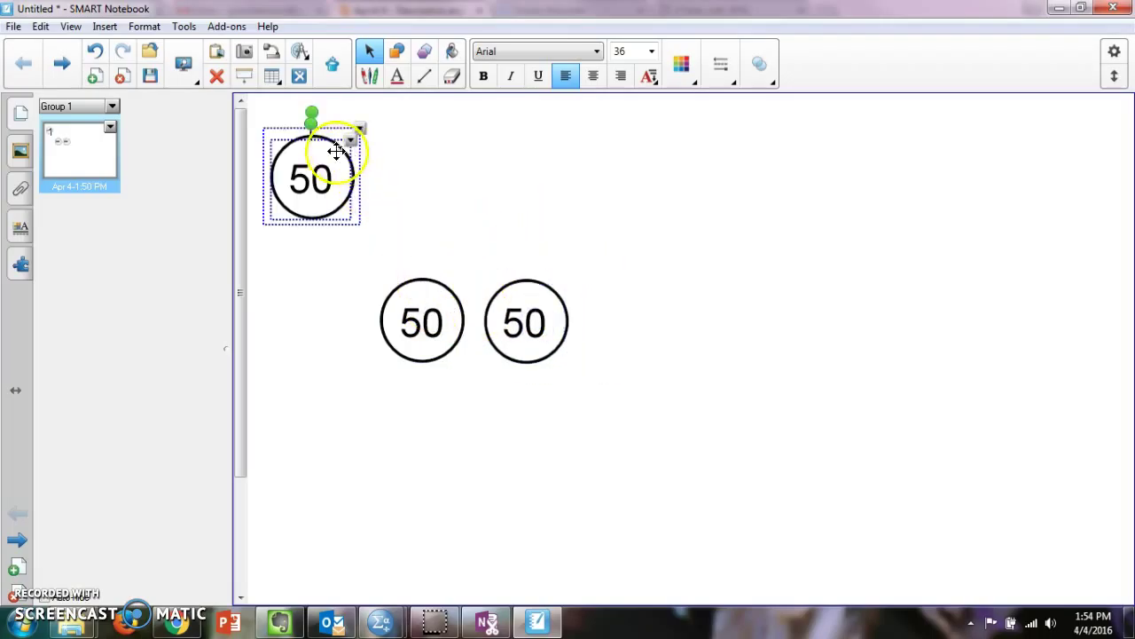
pyautogui.moveTo(332, 152); pyautogui.dragTo(650, 318)
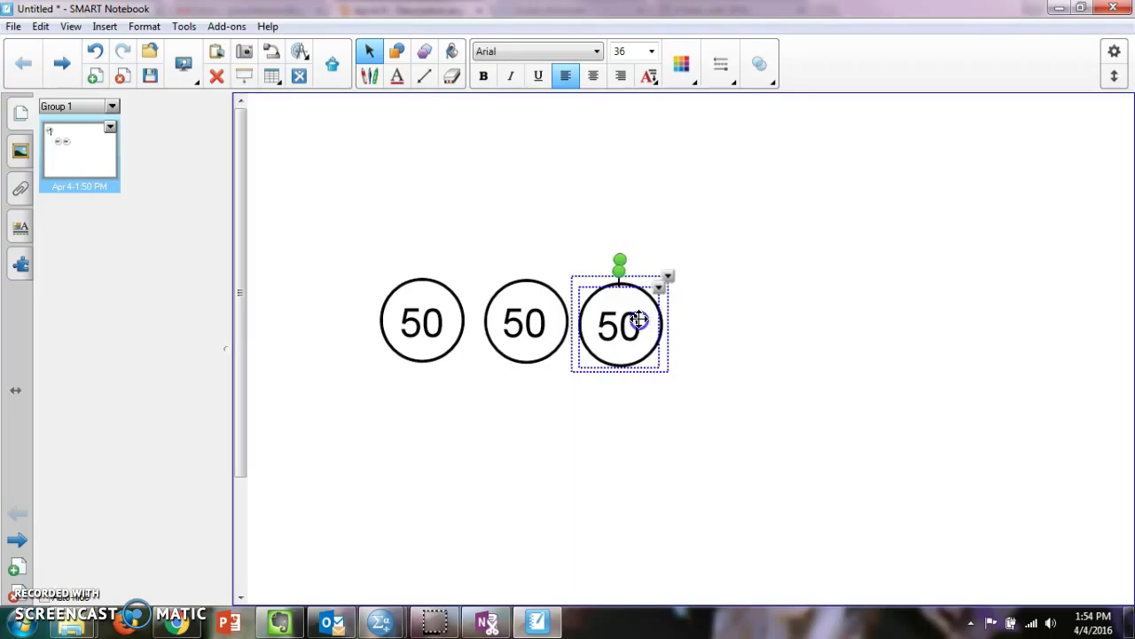
pyautogui.click(635, 321)
pyautogui.click(298, 174)
pyautogui.moveTo(298, 174); pyautogui.dragTo(710, 321)
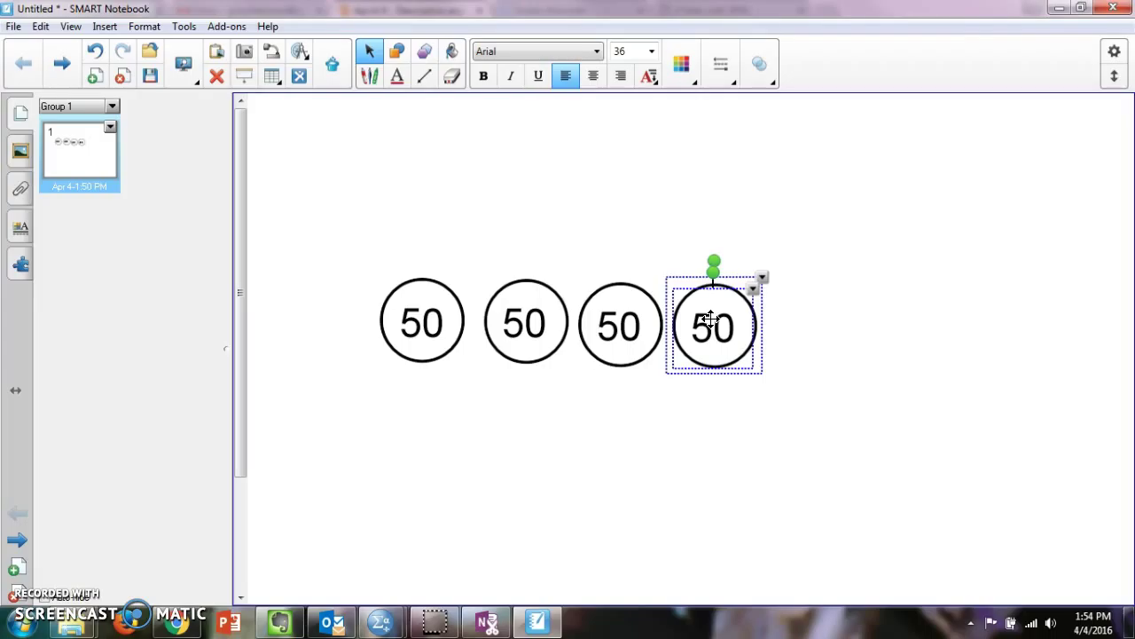
# Draw a pink heart shape to the right of the circles.
pyautogui.click(464, 168)
pyautogui.click(421, 51)
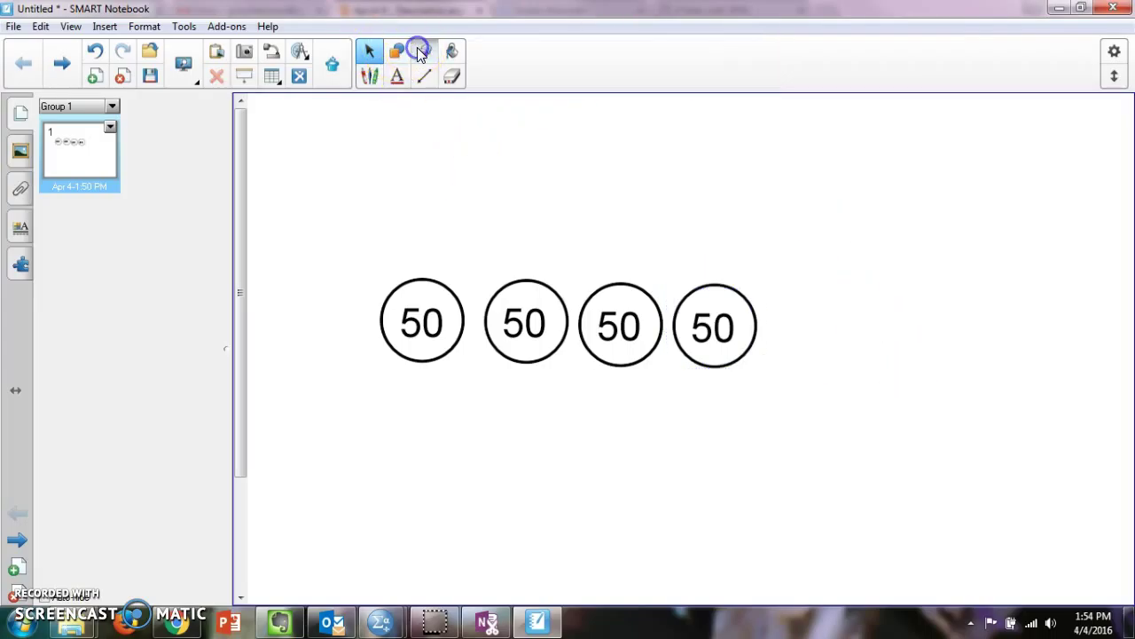
pyautogui.click(395, 50)
pyautogui.click(593, 53)
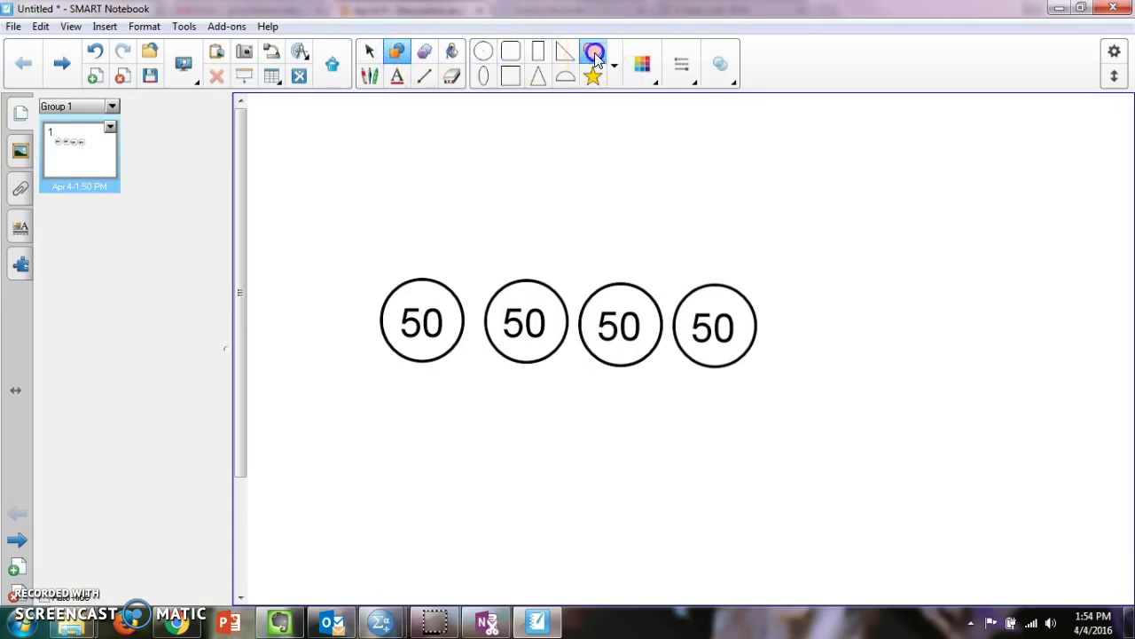
pyautogui.moveTo(737, 203); pyautogui.dragTo(804, 276)
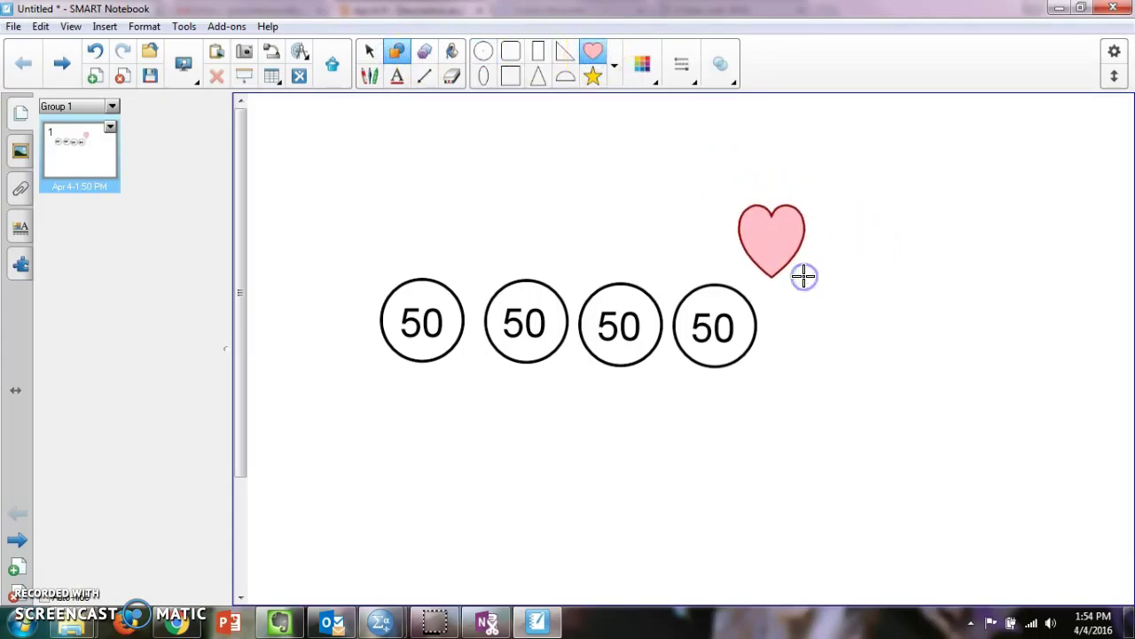
# Copy and paste the heart twice, placing each copy right of the previous one.
pyautogui.click(371, 54)
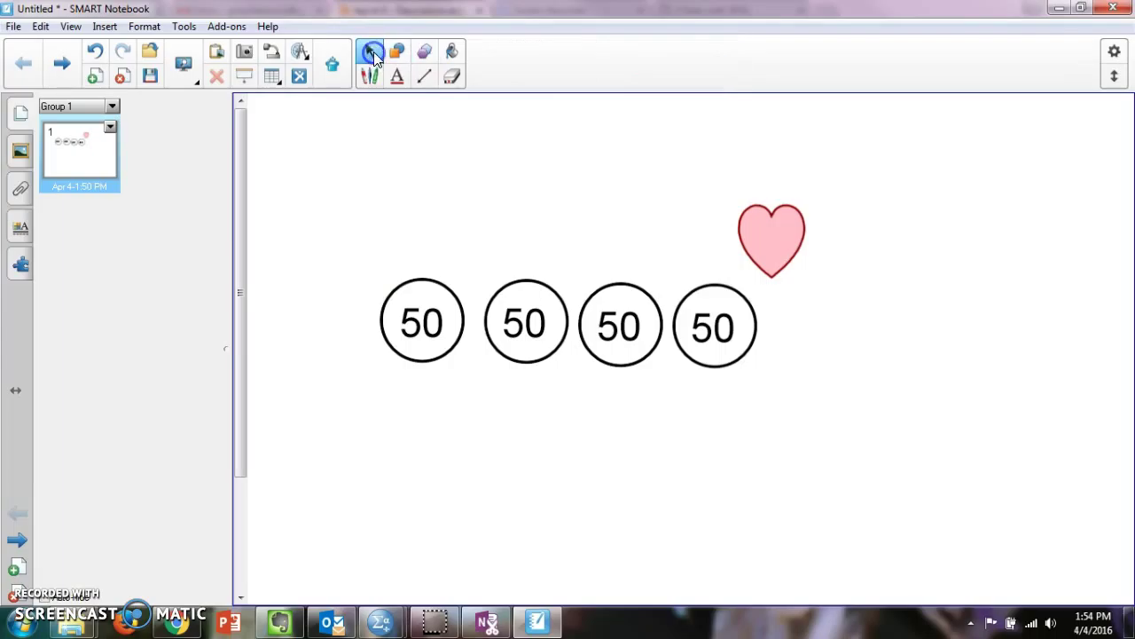
pyautogui.click(780, 240)
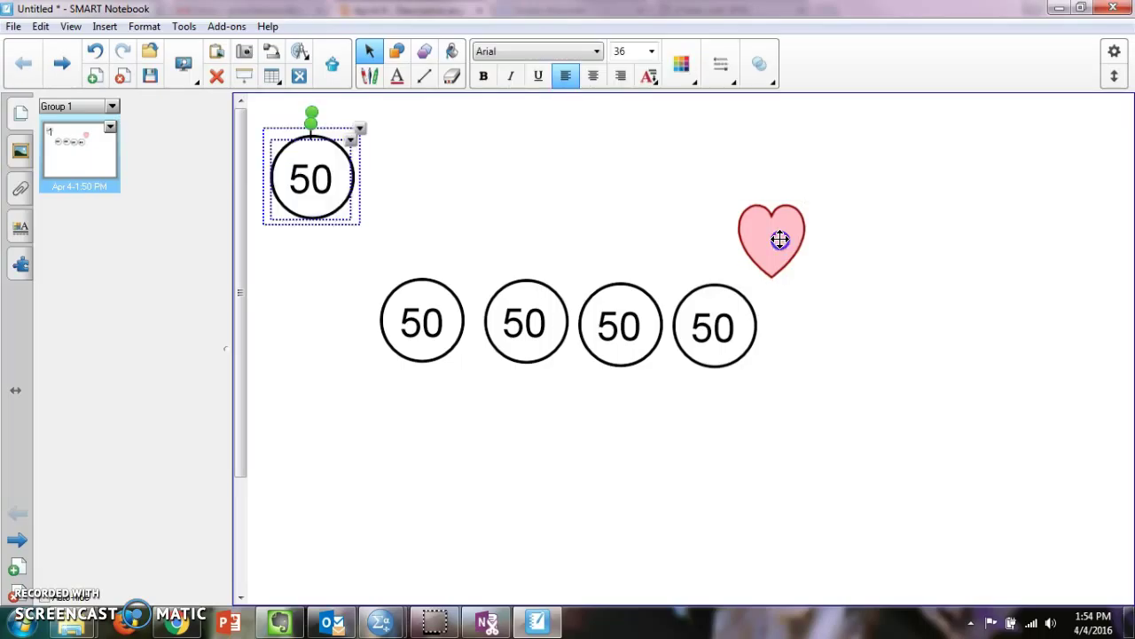
pyautogui.click(779, 238)
pyautogui.hotkey('ctrl', 'v')
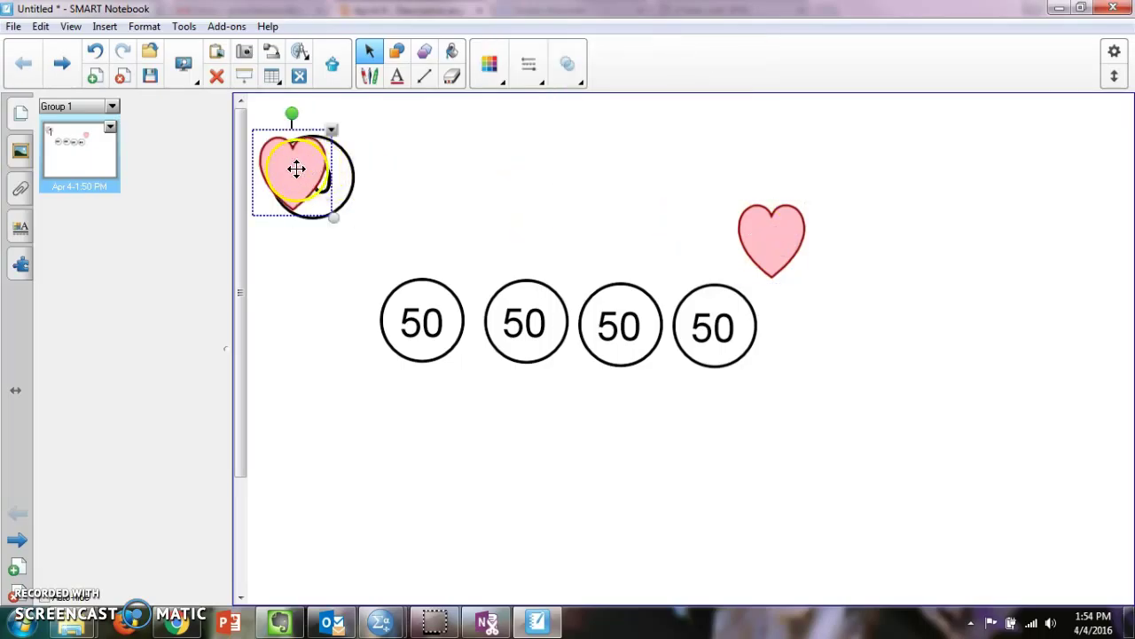
pyautogui.moveTo(296, 167); pyautogui.dragTo(891, 238)
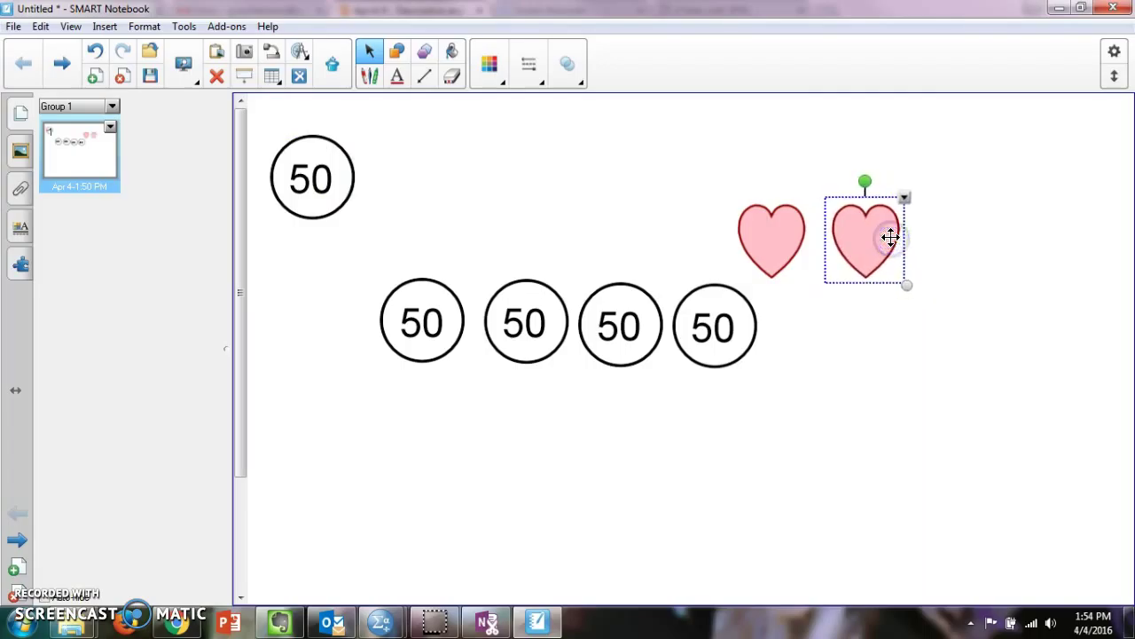
pyautogui.hotkey('ctrl', 'v')
pyautogui.moveTo(317, 177); pyautogui.dragTo(983, 240)
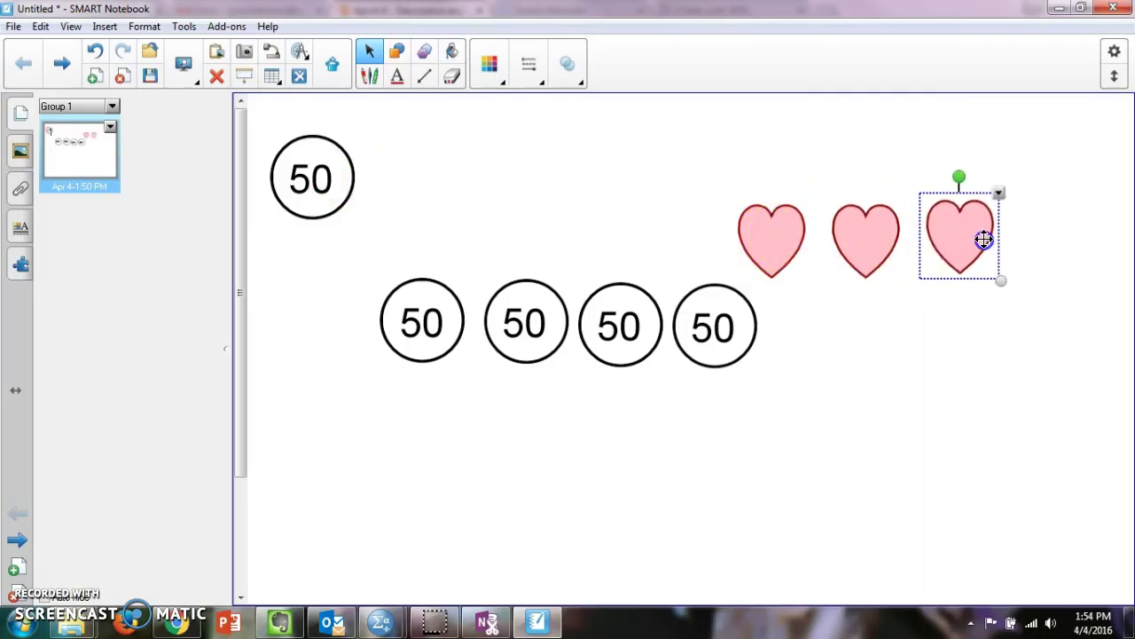
pyautogui.scroll(-1, 347, 152)
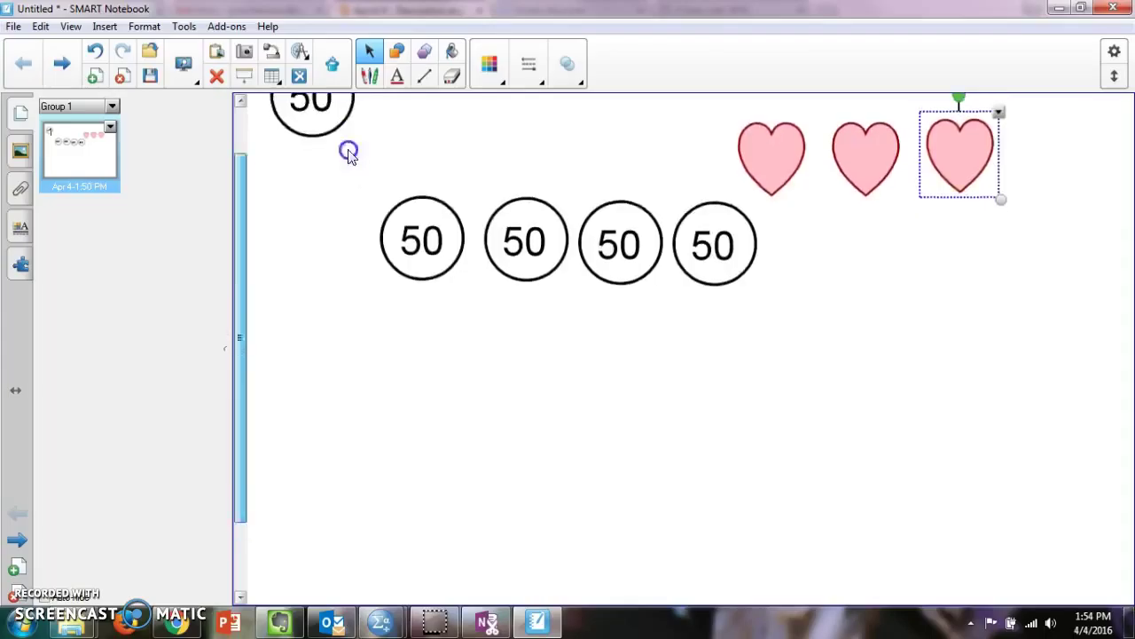
pyautogui.scroll(1, 343, 94)
pyautogui.moveTo(405, 230); pyautogui.dragTo(252, 124)
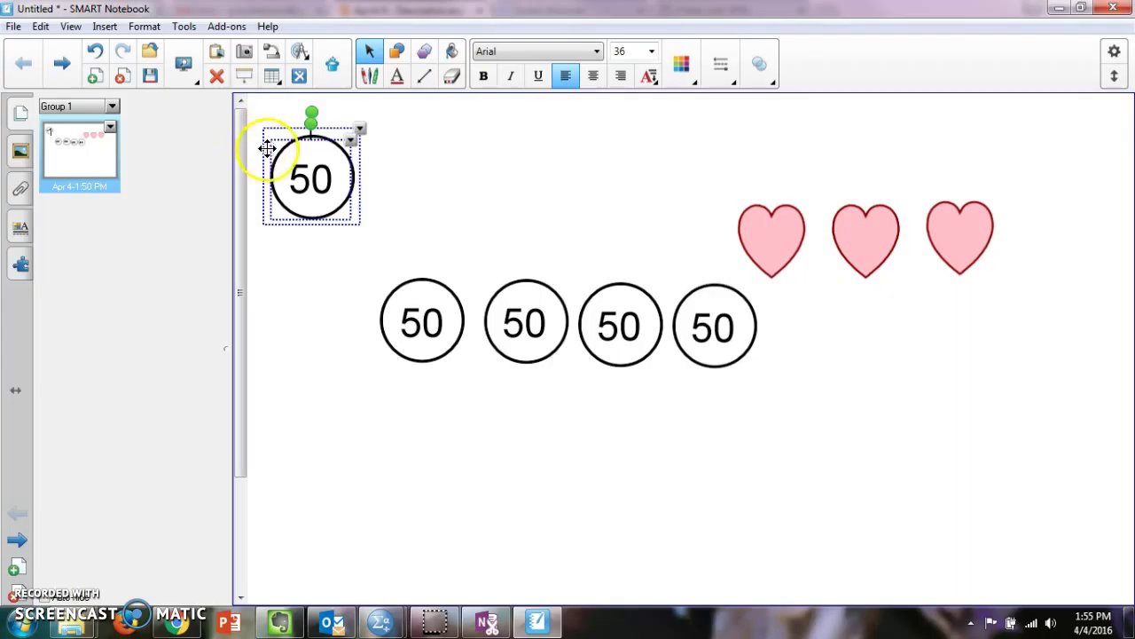
# Drag three more 50 circles from the cloner circle to the end of the row.
pyautogui.moveTo(308, 171); pyautogui.dragTo(826, 309)
pyautogui.moveTo(316, 142); pyautogui.dragTo(926, 308)
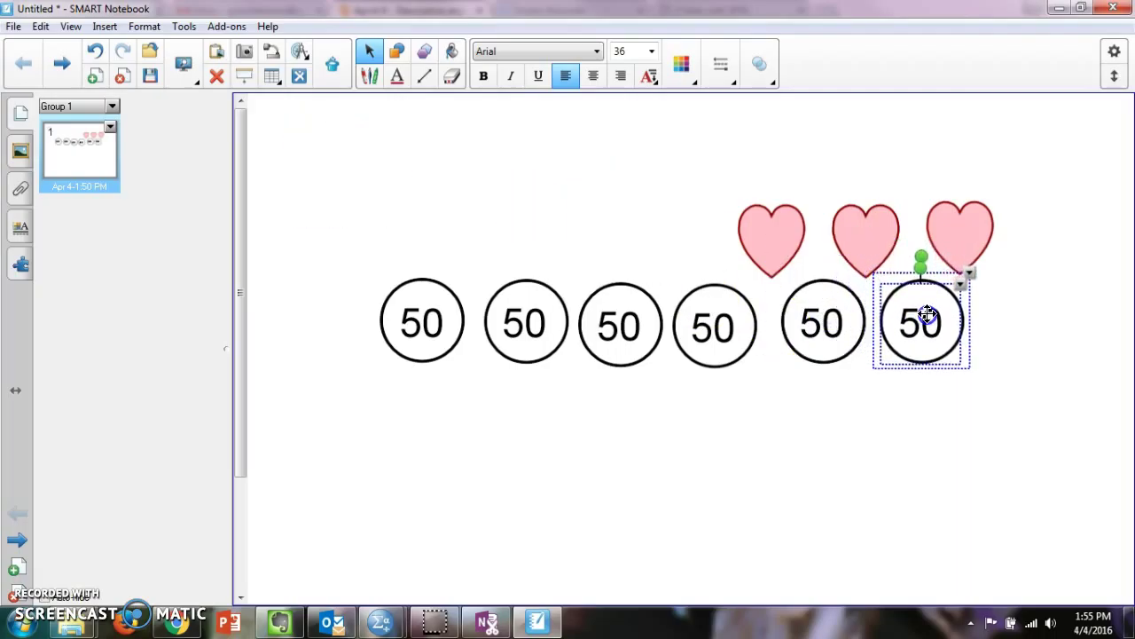
pyautogui.click(919, 314)
pyautogui.click(344, 162)
pyautogui.moveTo(344, 161); pyautogui.dragTo(1060, 306)
# Change the fifth and sixth circles' numbers from 50 to 60.
pyautogui.click(815, 317)
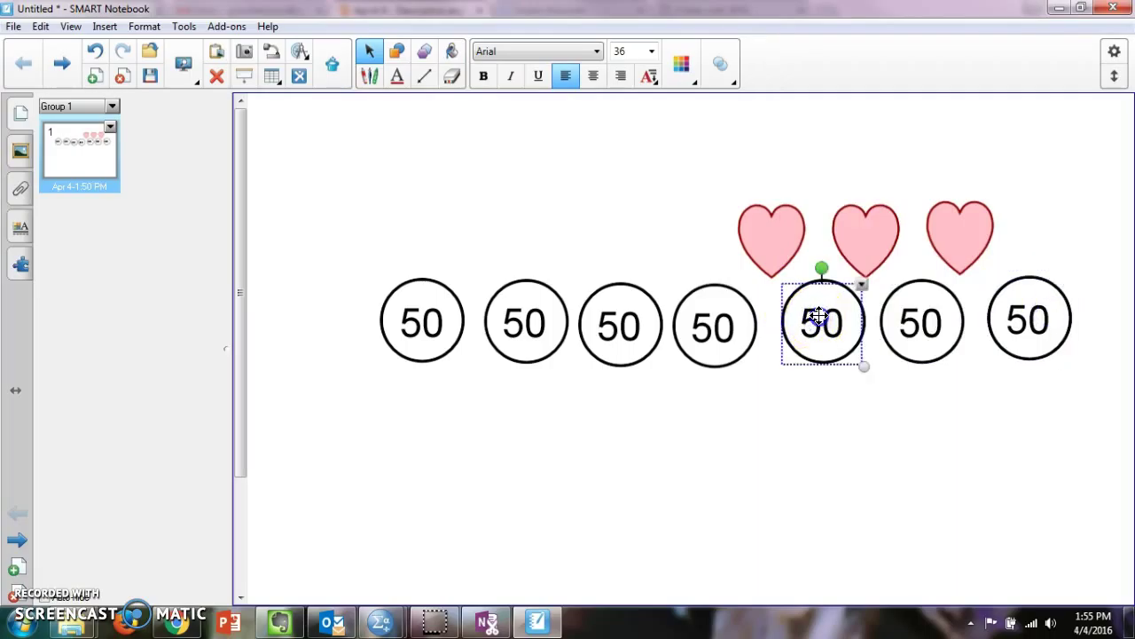
pyautogui.doubleClick(809, 324)
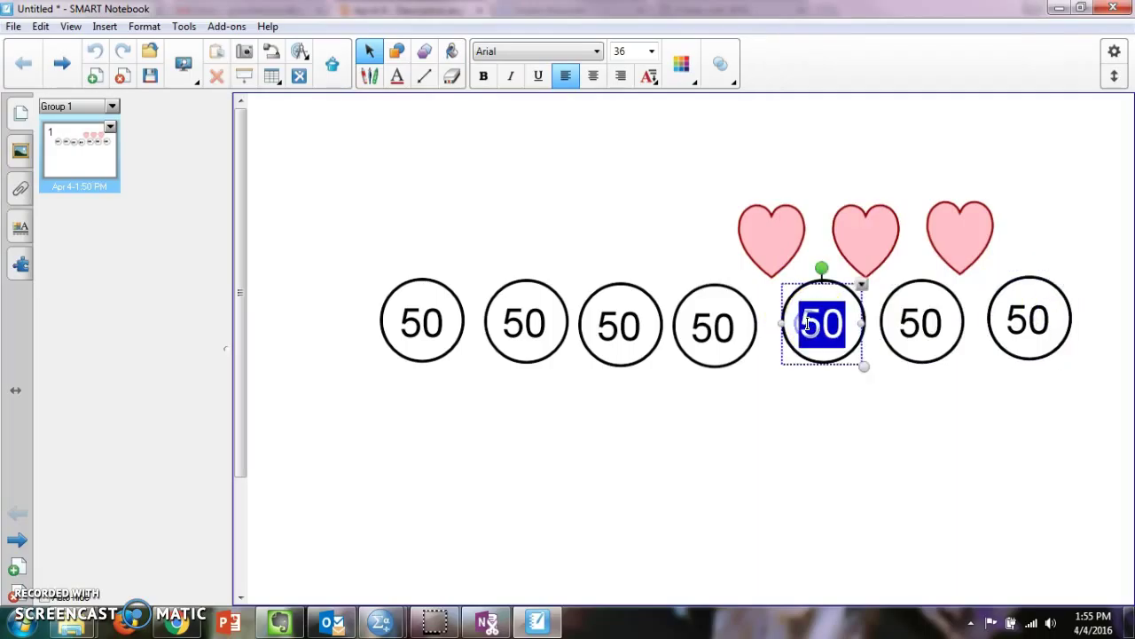
pyautogui.write('60')
pyautogui.click(917, 322)
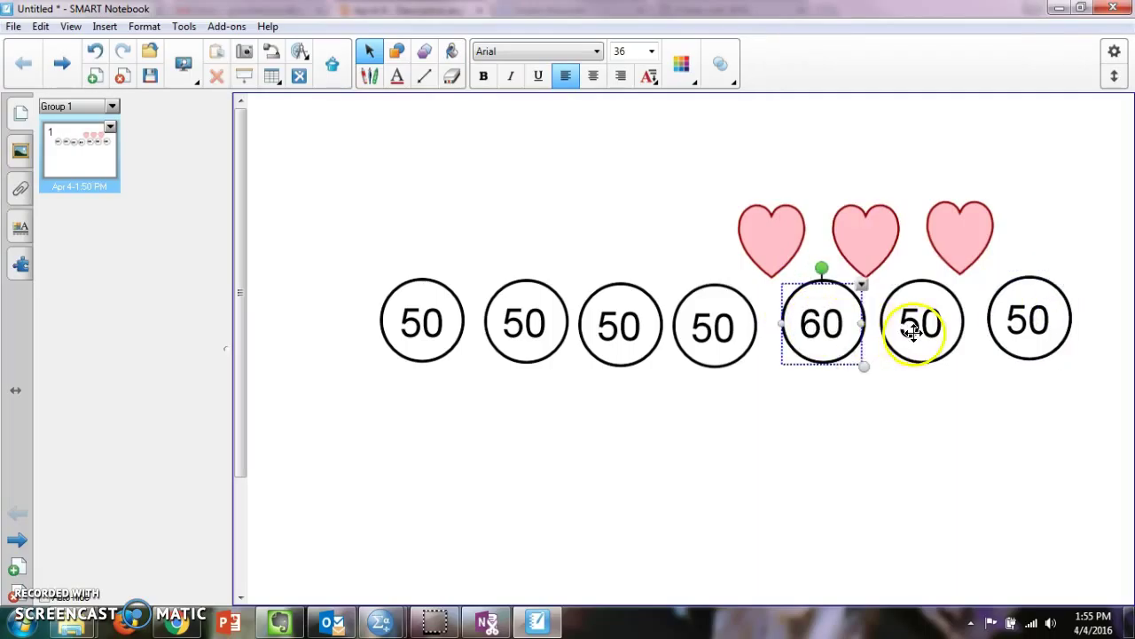
pyautogui.click(913, 324)
pyautogui.click(914, 323)
pyautogui.press('BackSpace')
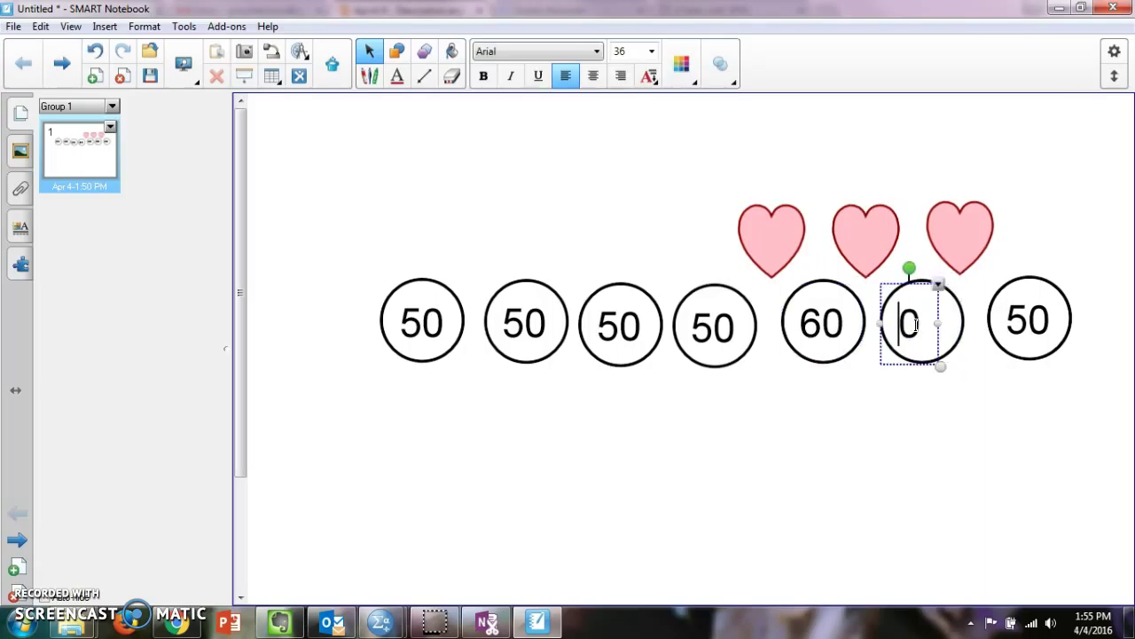
pyautogui.write('6')
pyautogui.click(939, 316)
pyautogui.click(1020, 321)
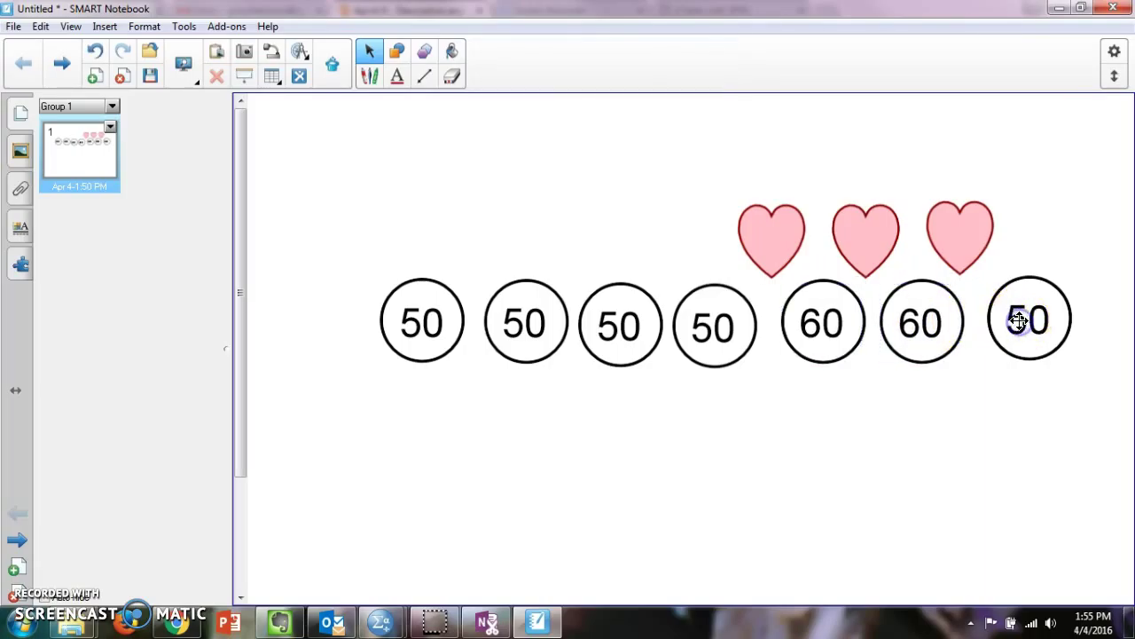
# Change the seventh circle's number from 50 to 60.
pyautogui.click(1022, 321)
pyautogui.click(1024, 321)
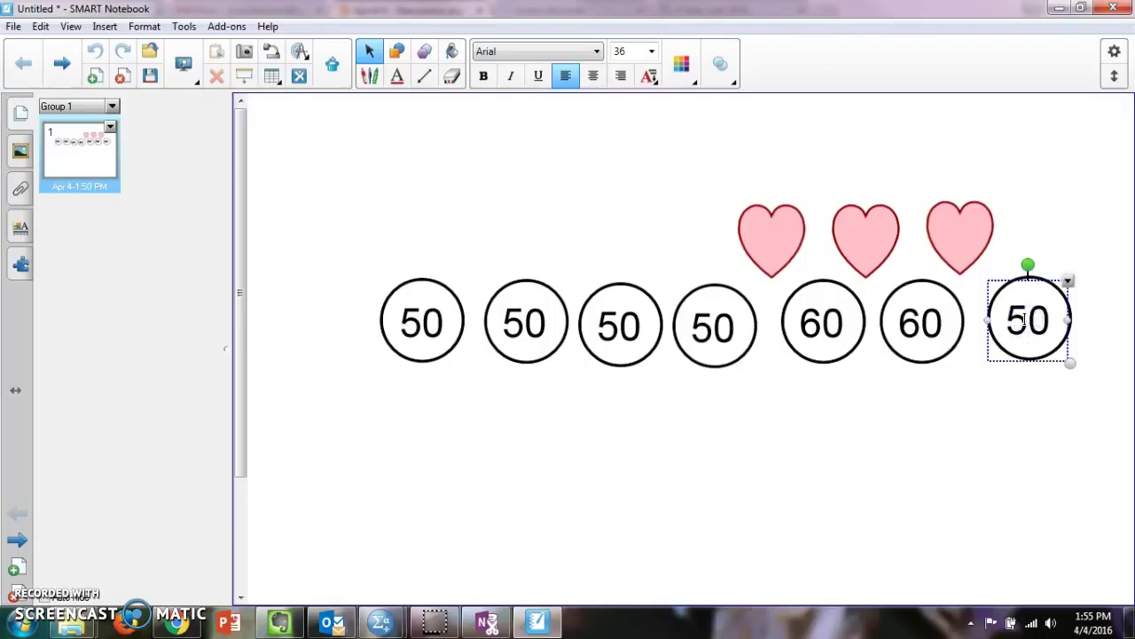
pyautogui.write('6')
pyautogui.click(1025, 321)
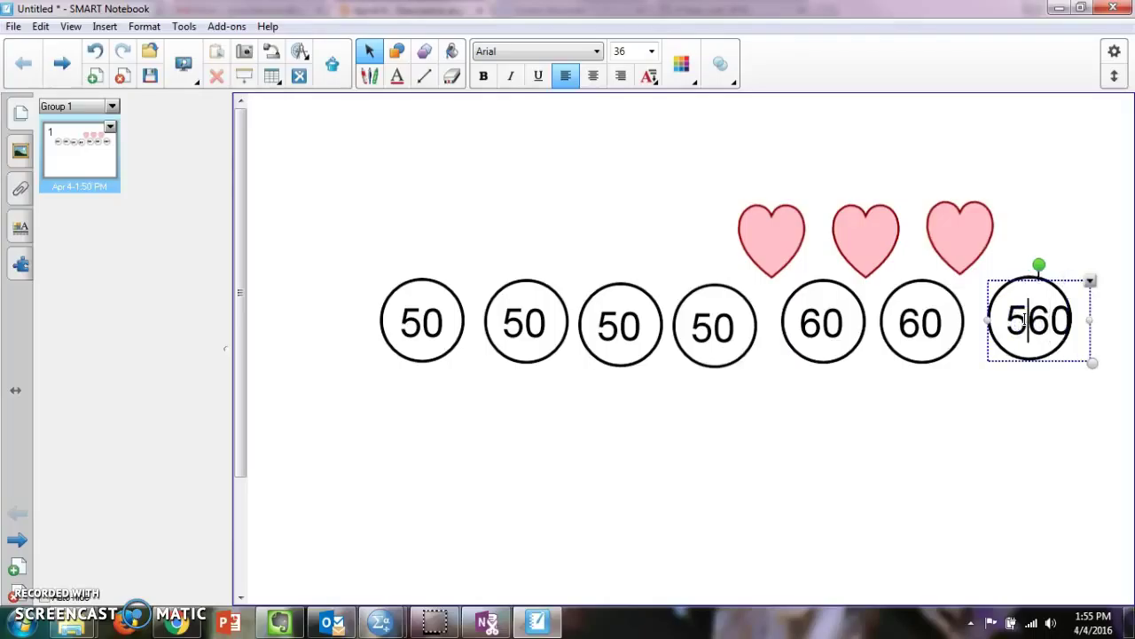
pyautogui.press('BackSpace')
pyautogui.click(672, 164)
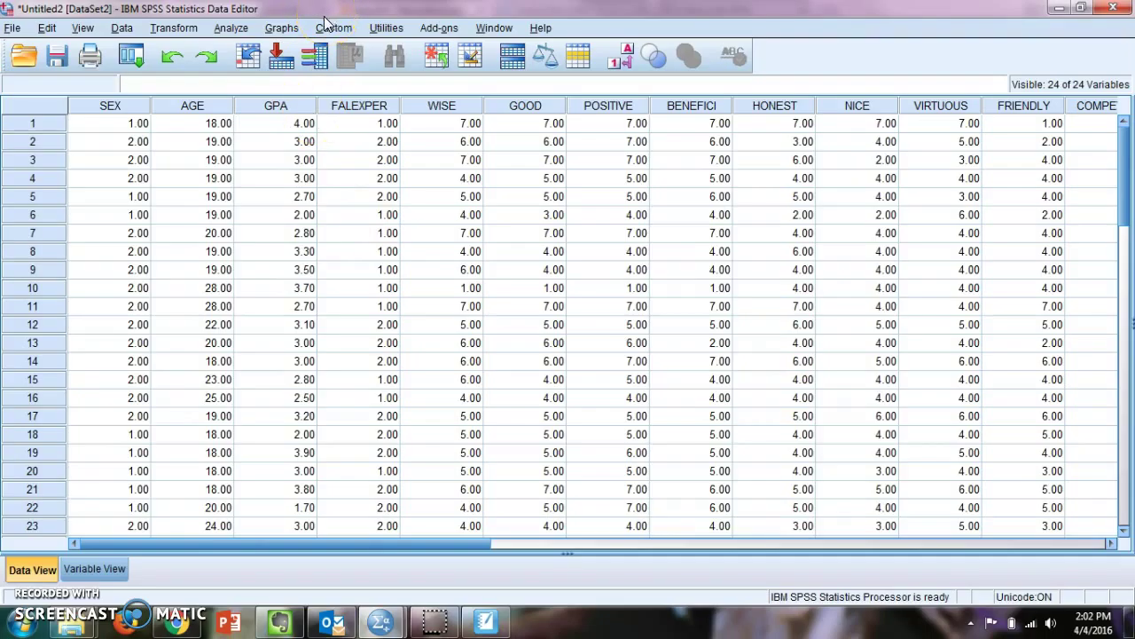
# Open the Independent-Samples T Test dialog from Analyze > Compare Means.
pyautogui.click(232, 29)
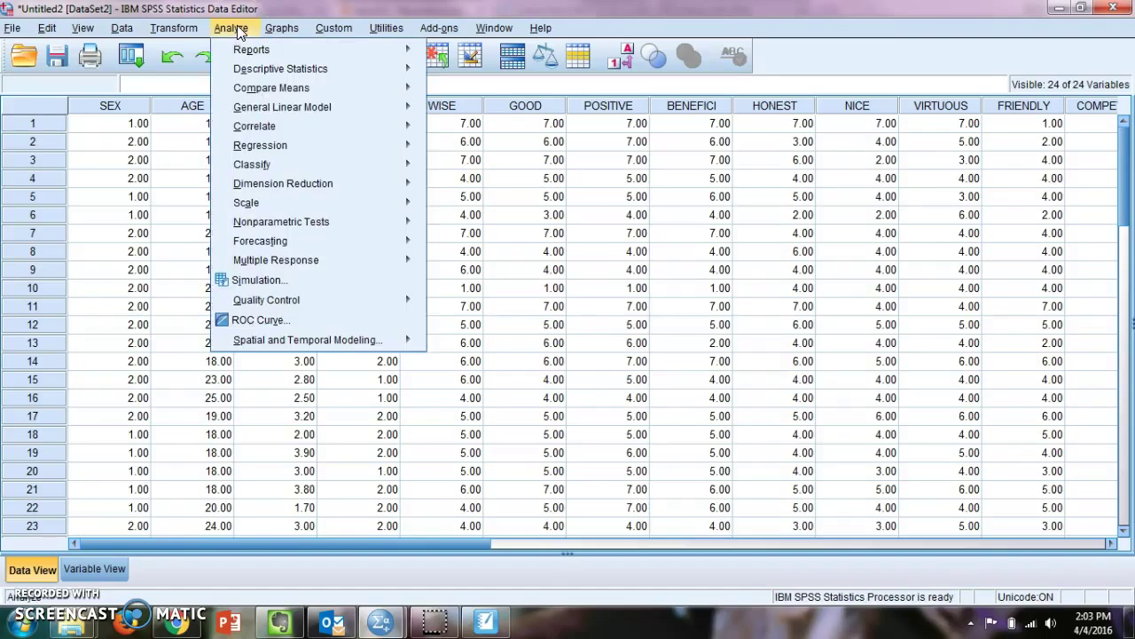
pyautogui.click(269, 92)
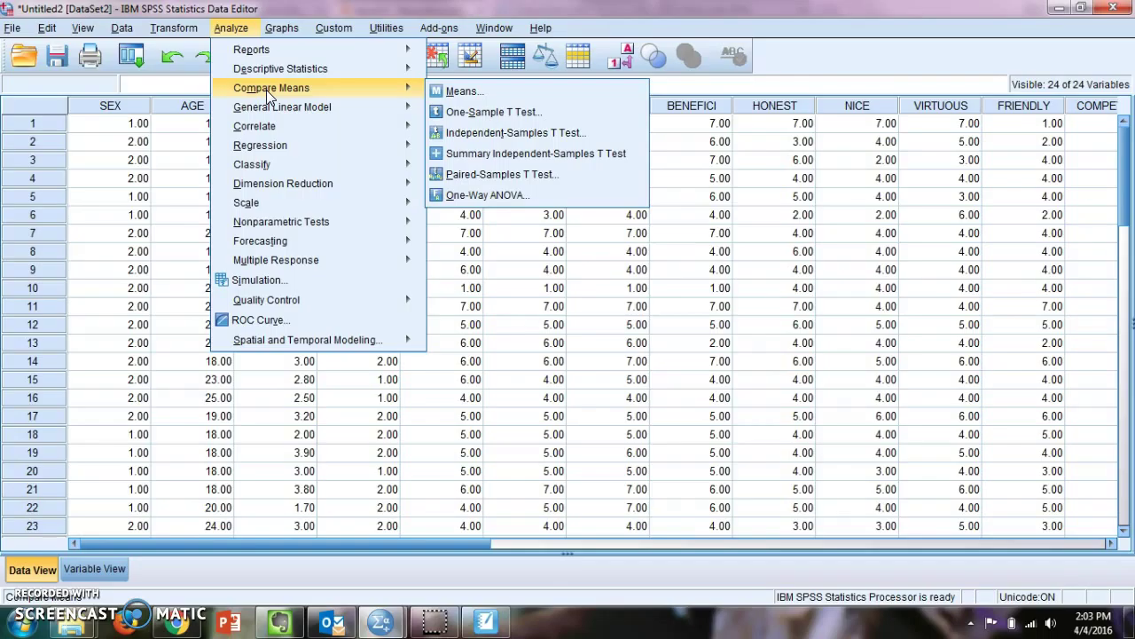
pyautogui.click(376, 88)
pyautogui.click(518, 136)
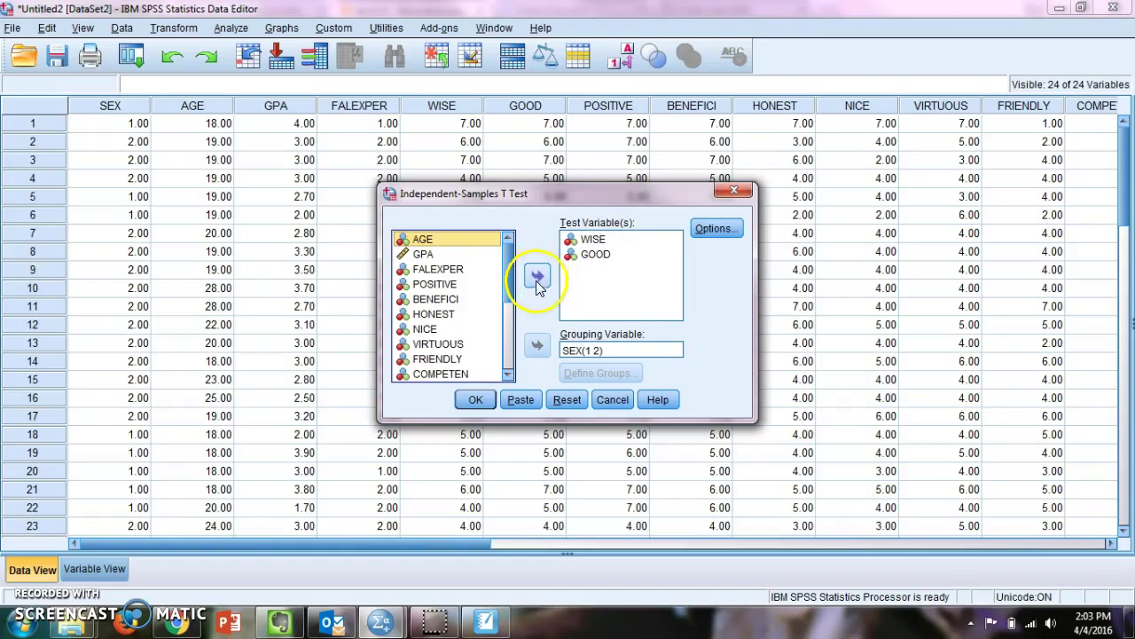
# Run the t test for WISE and GOOD by SEX and scroll through the Group Statistics output.
pyautogui.click(475, 401)
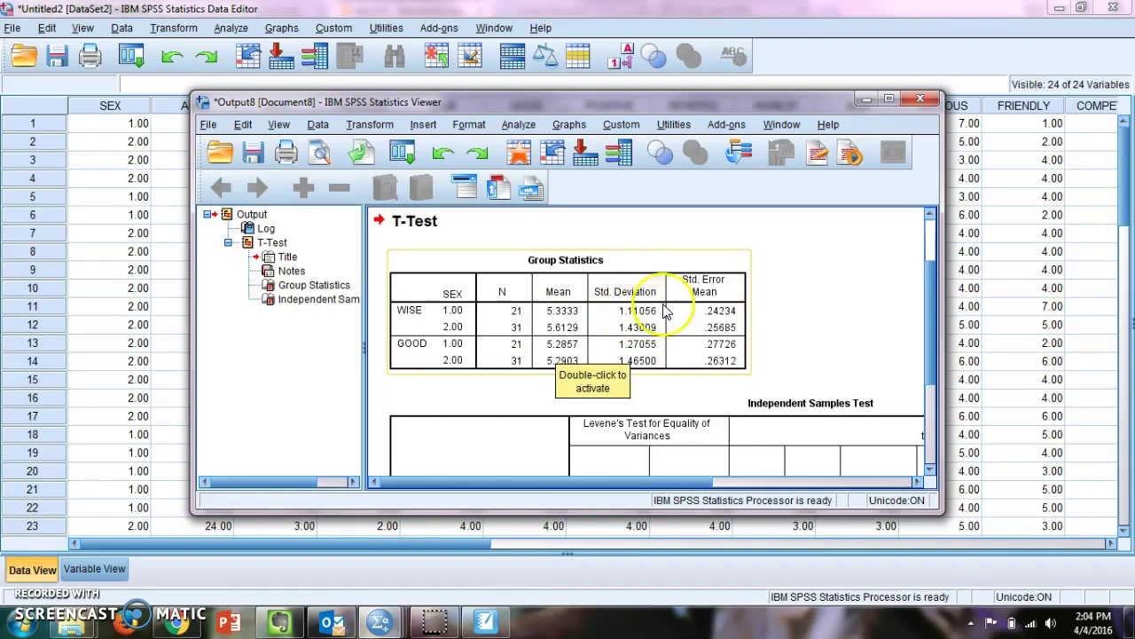
pyautogui.scroll(-3, 803, 300)
pyautogui.scroll(-1, 809, 306)
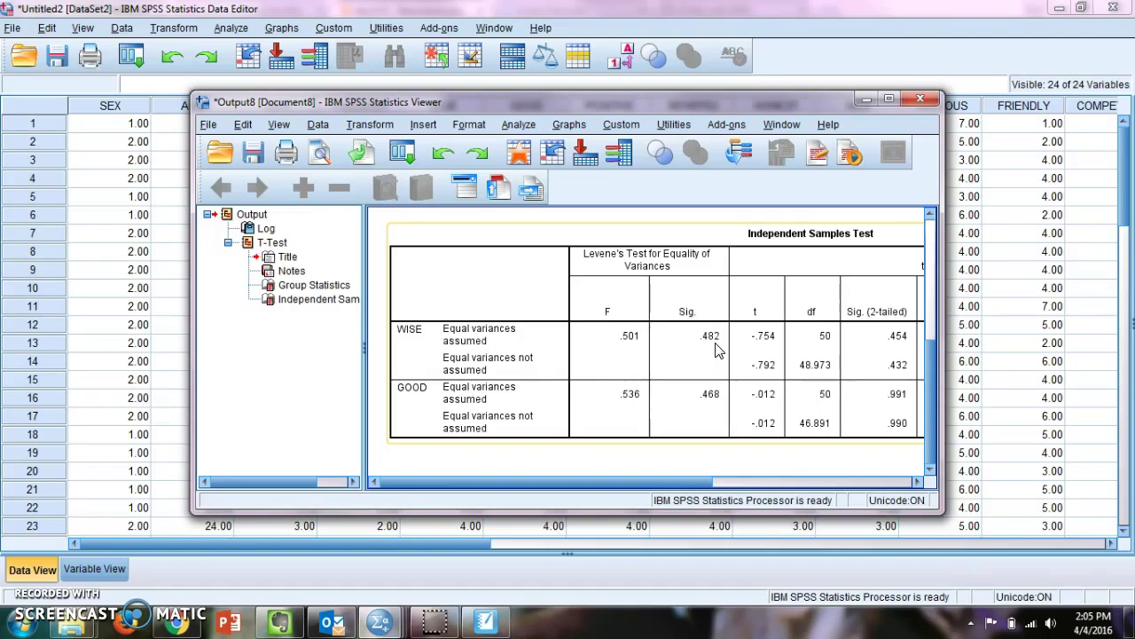
# Scroll the output to the Independent Samples Test table showing Sig. values .454 and .991.
pyautogui.scroll(5, 718, 353)
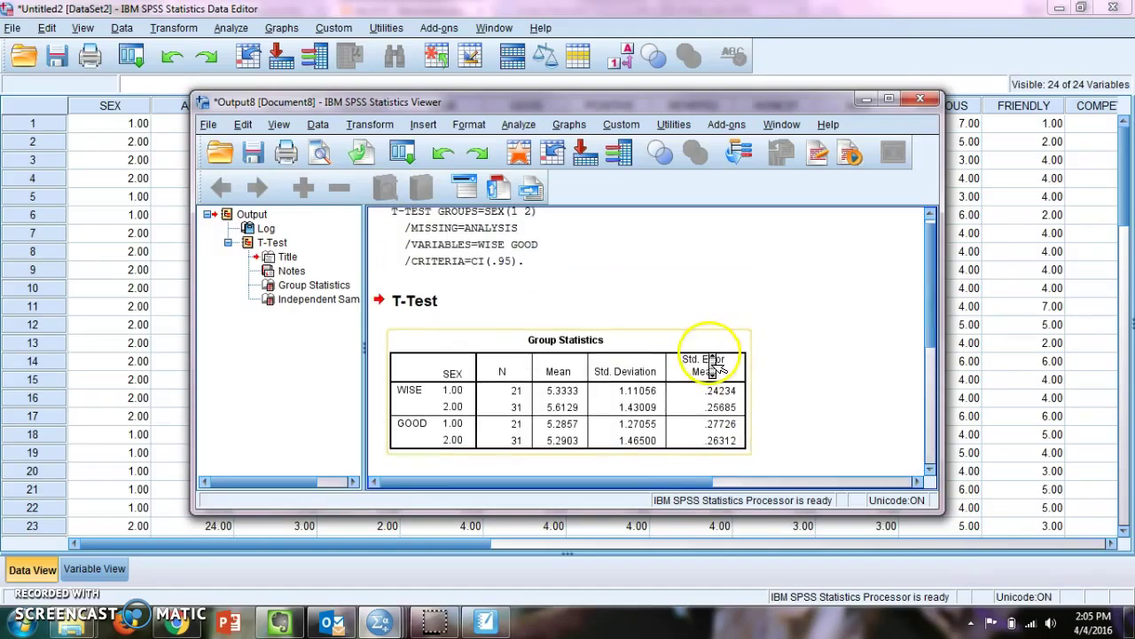
pyautogui.scroll(-2, 720, 354)
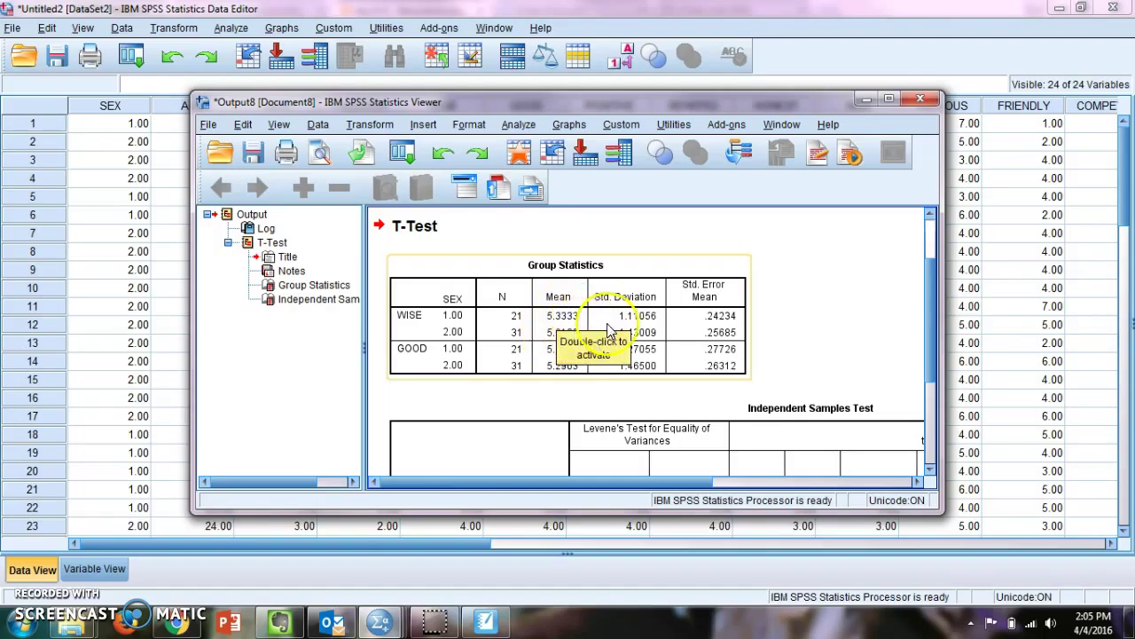
pyautogui.scroll(-5, 828, 321)
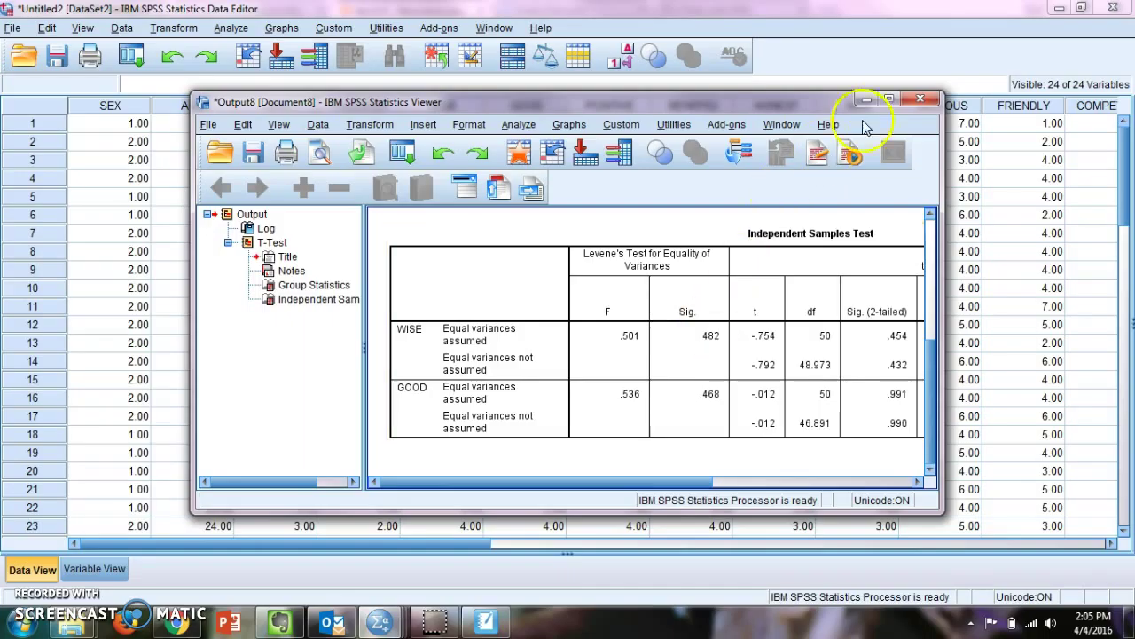
# Close the t-test output without saving and start a One-Way ANOVA.
pyautogui.click(921, 99)
pyautogui.click(571, 333)
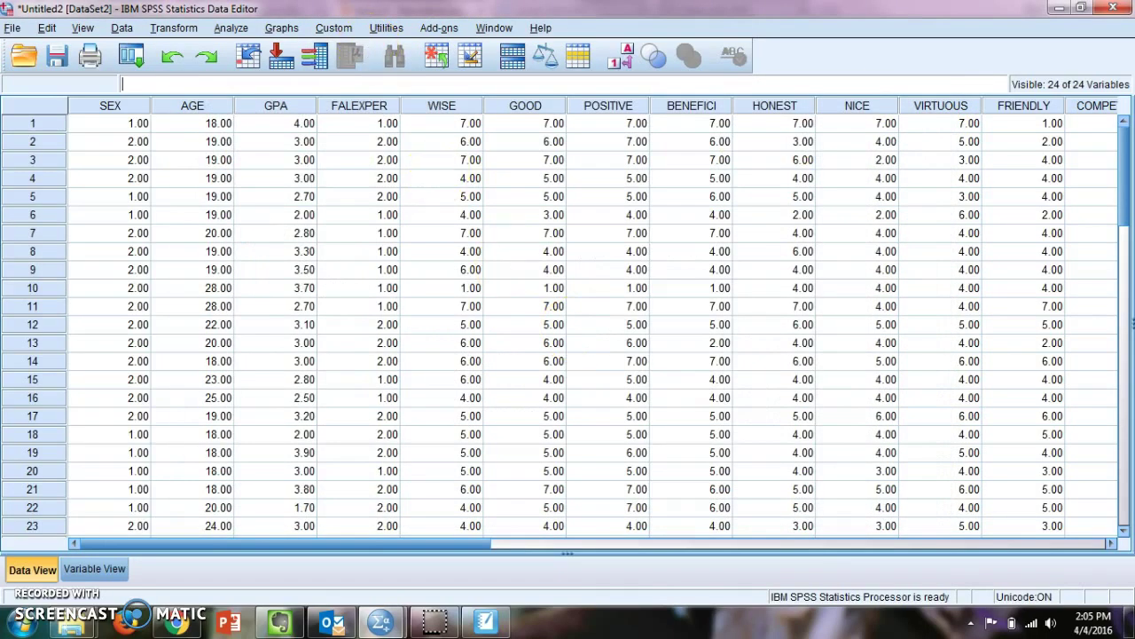
pyautogui.click(230, 28)
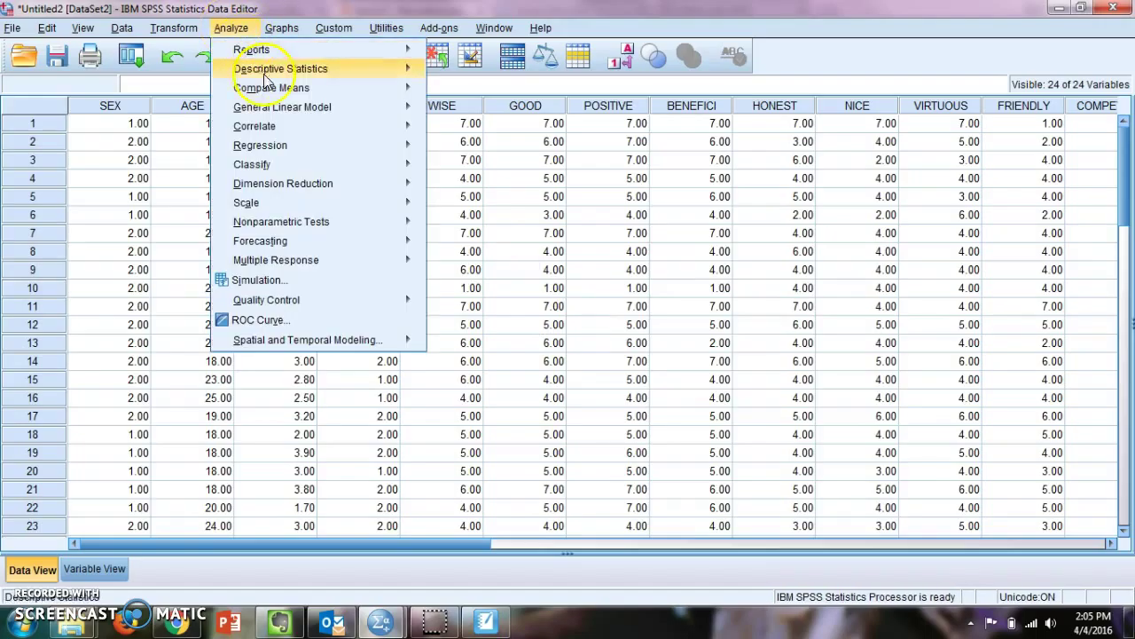
pyautogui.moveTo(298, 92)
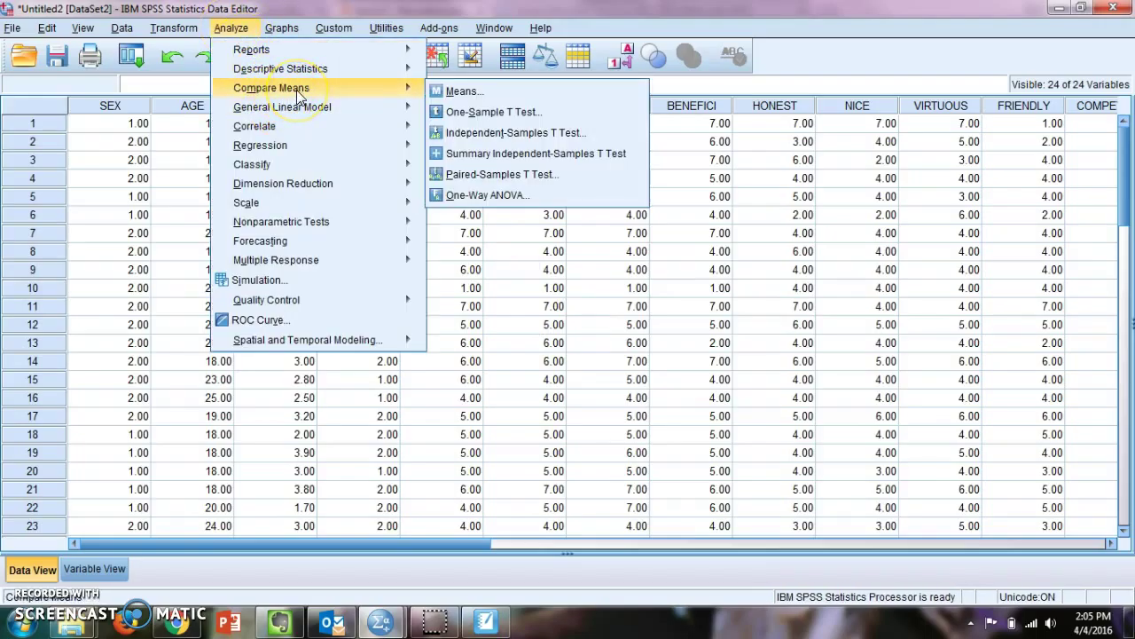
pyautogui.click(527, 203)
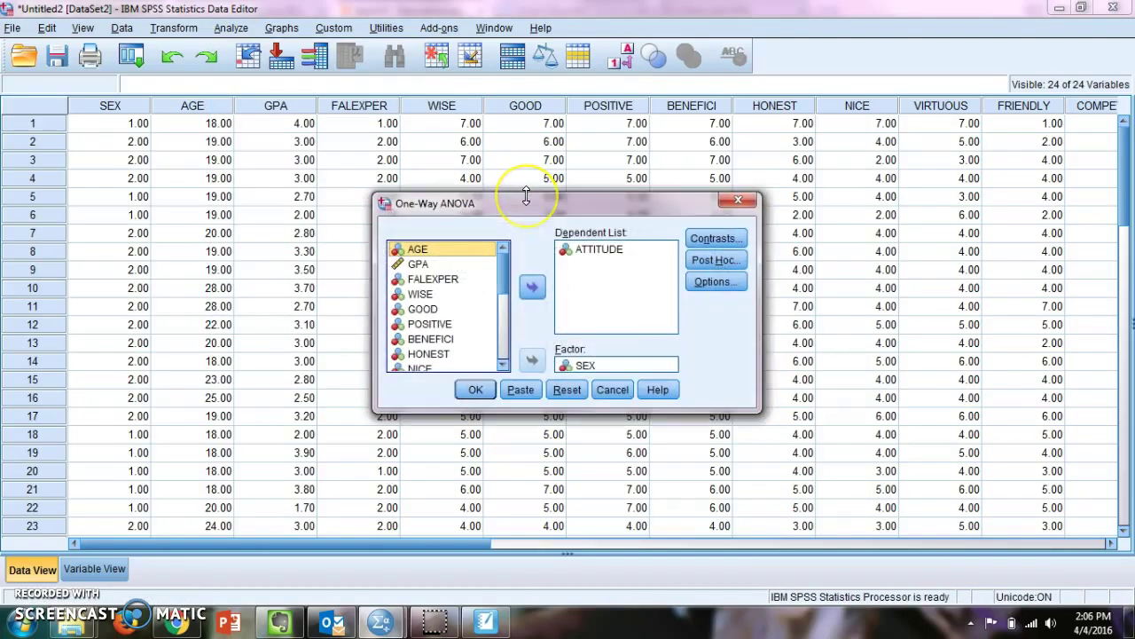
# Run the ANOVA with WISE and GOOD as dependents and SEX as factor, dropping ATTITUDE.
pyautogui.click(581, 364)
pyautogui.click(532, 359)
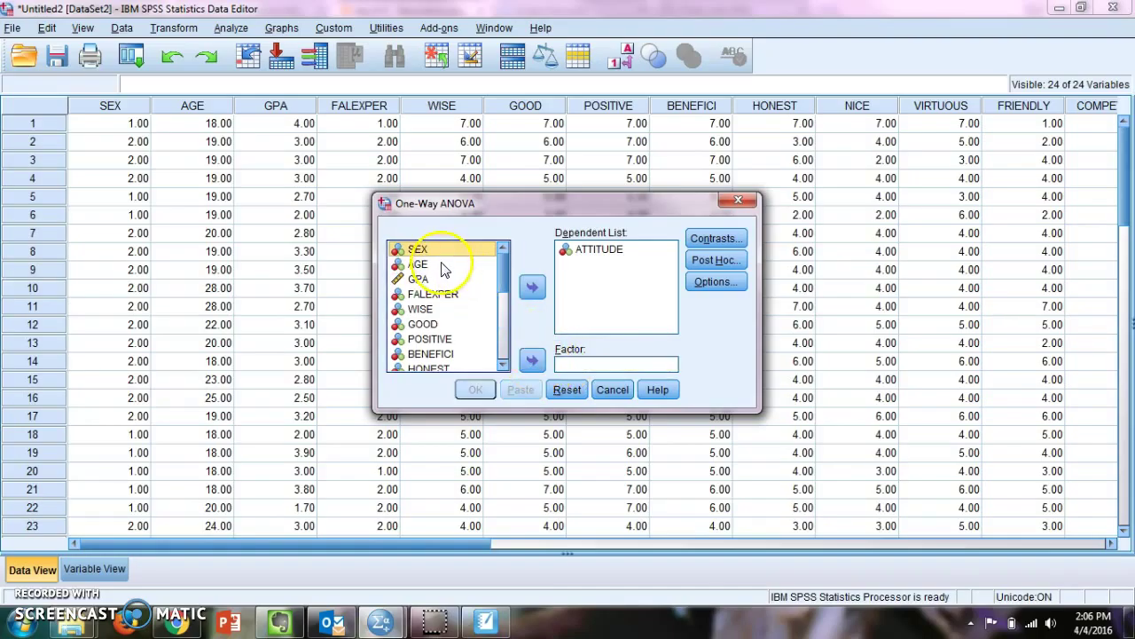
pyautogui.click(532, 360)
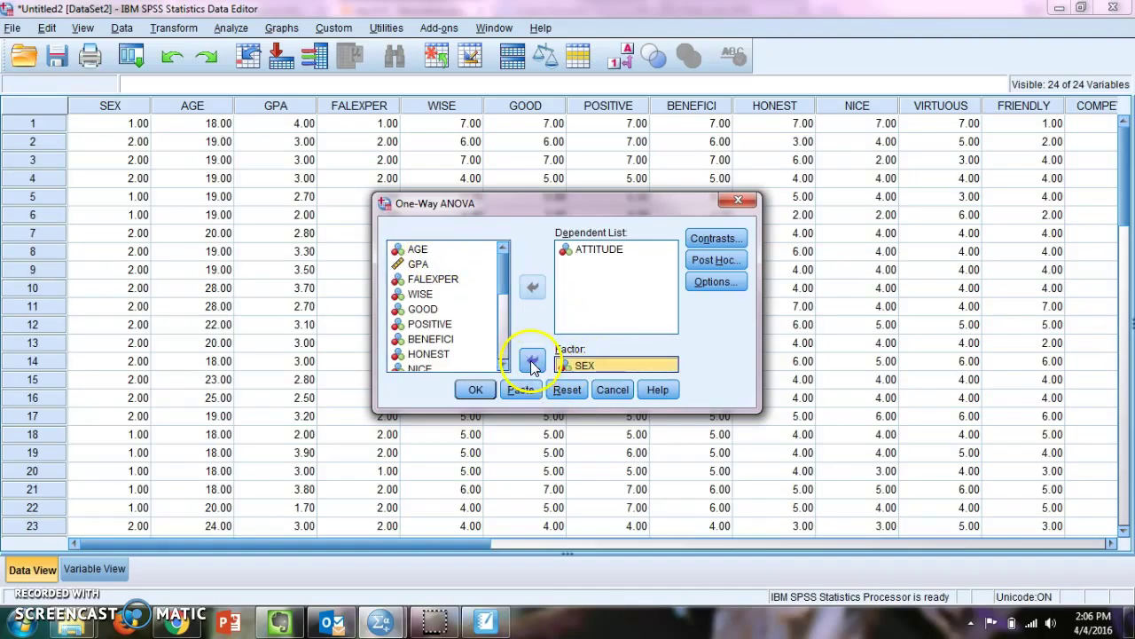
pyautogui.click(593, 250)
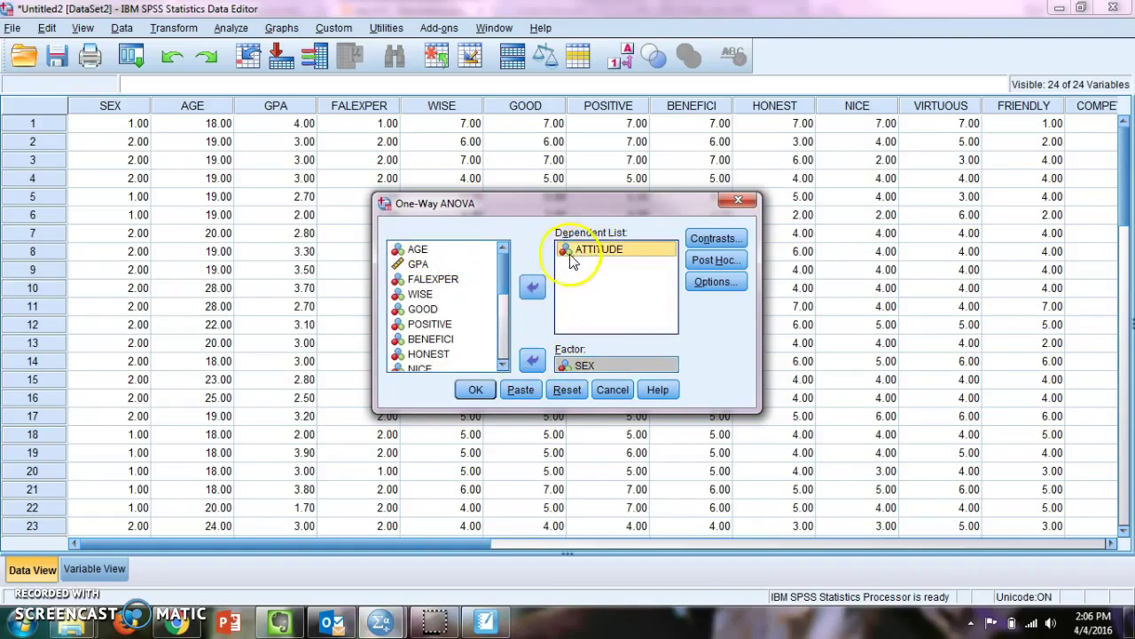
pyautogui.click(534, 285)
pyautogui.scroll(5, 443, 270)
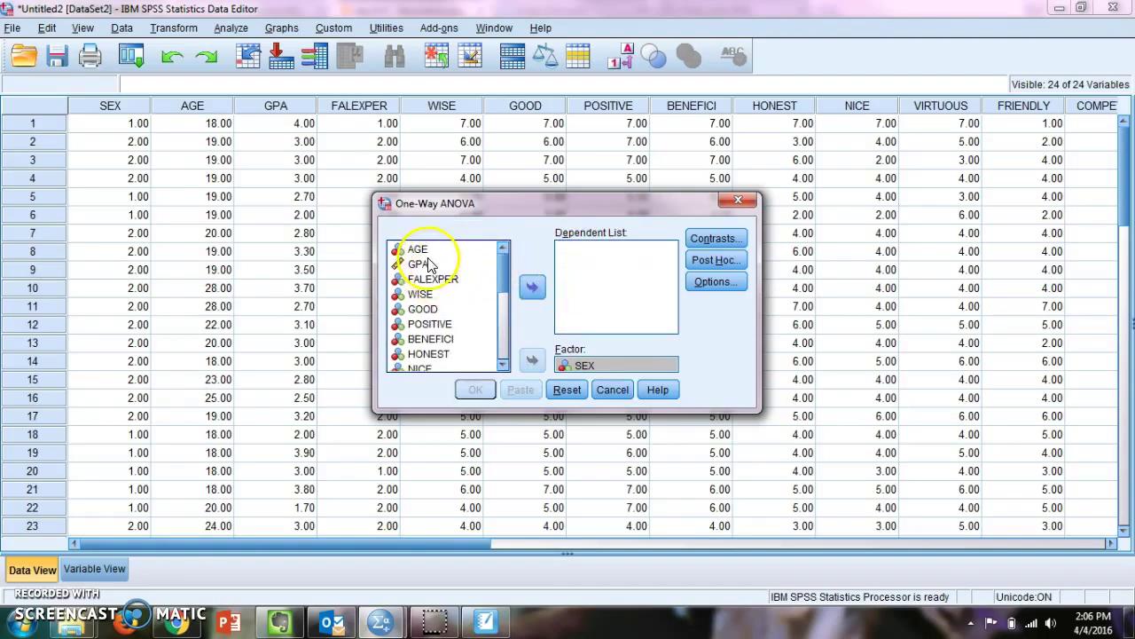
pyautogui.click(422, 293)
pyautogui.click(532, 285)
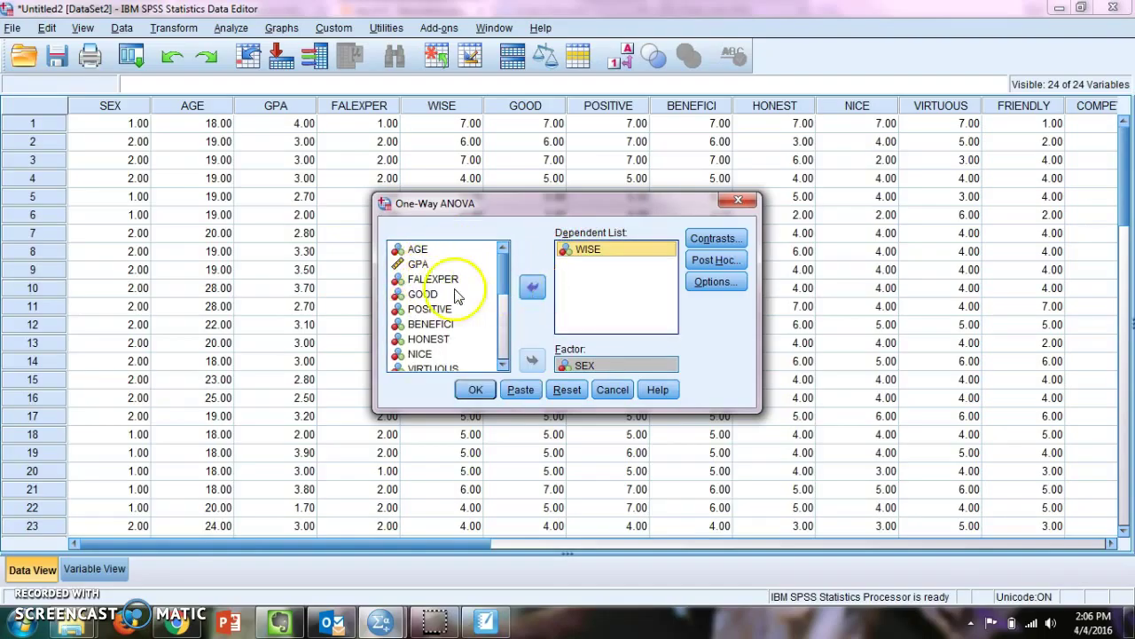
pyautogui.click(457, 296)
pyautogui.click(533, 288)
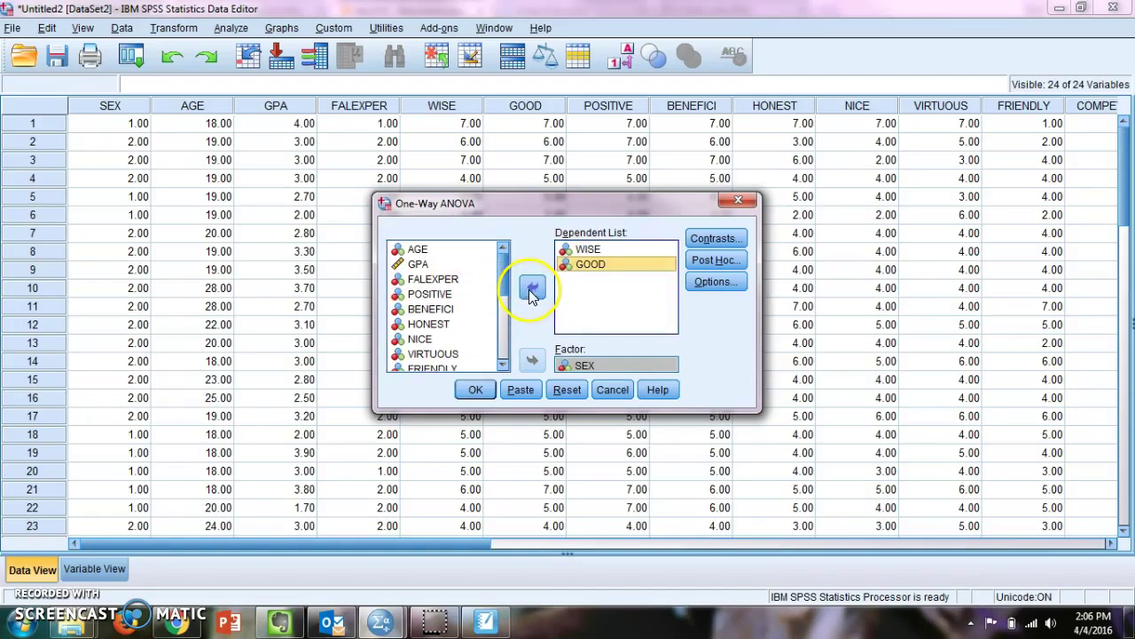
pyautogui.click(475, 391)
# Highlight the ANOVA results table, pointing out GOOD's .991 significance value.
pyautogui.click(710, 274)
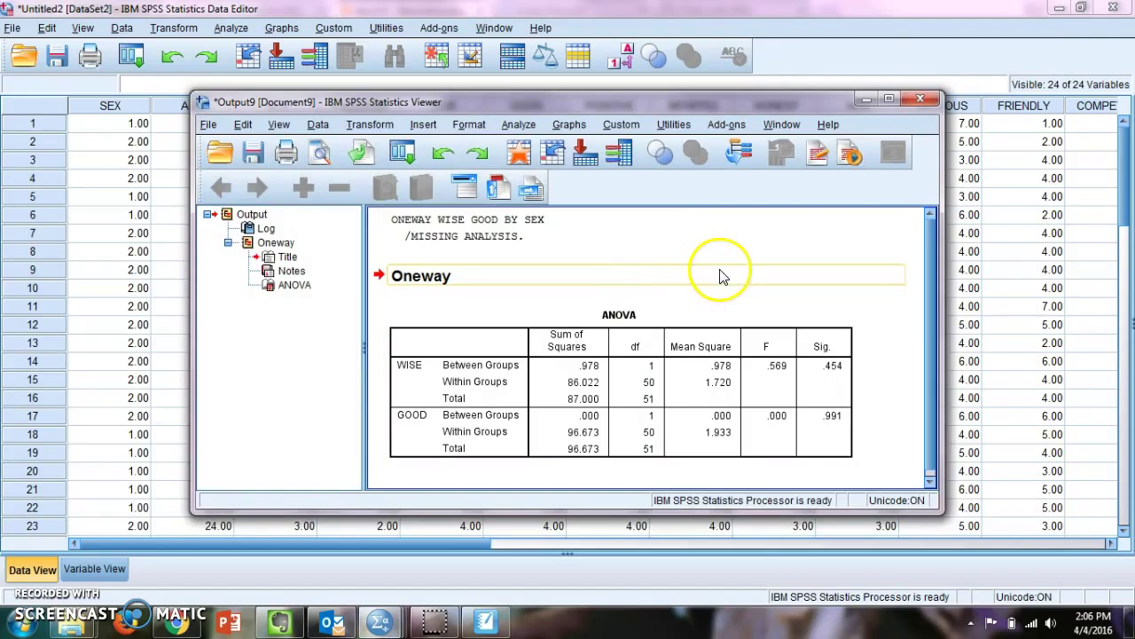
pyautogui.click(792, 377)
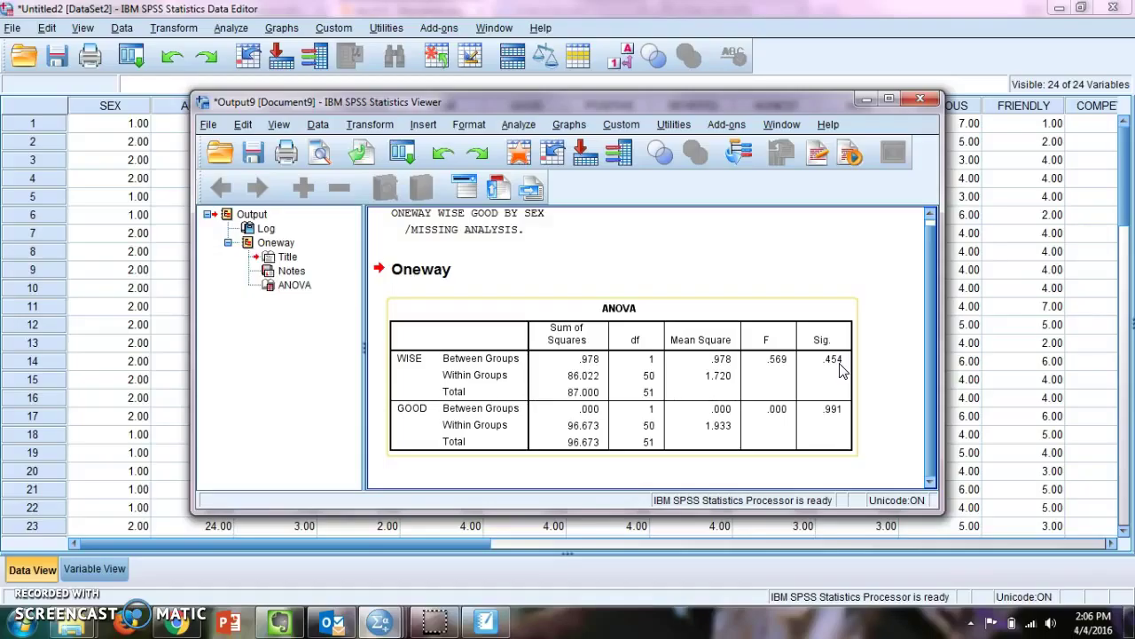
pyautogui.click(821, 420)
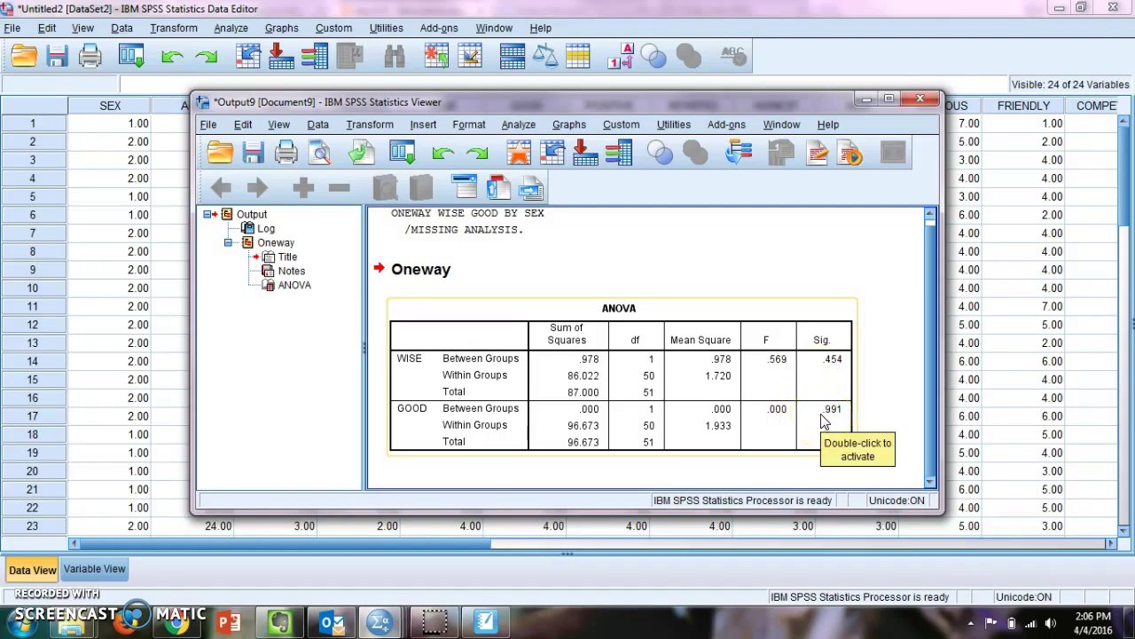
pyautogui.click(917, 153)
# Close the ANOVA output and the Untitled2 dataset without saving either.
pyautogui.click(926, 99)
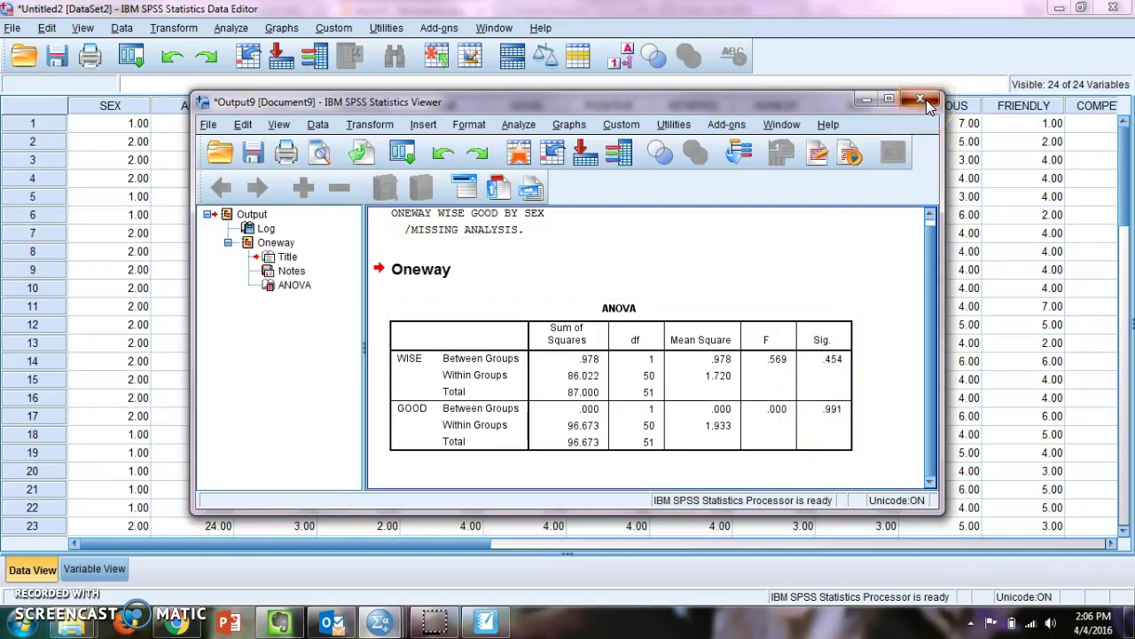
pyautogui.click(564, 330)
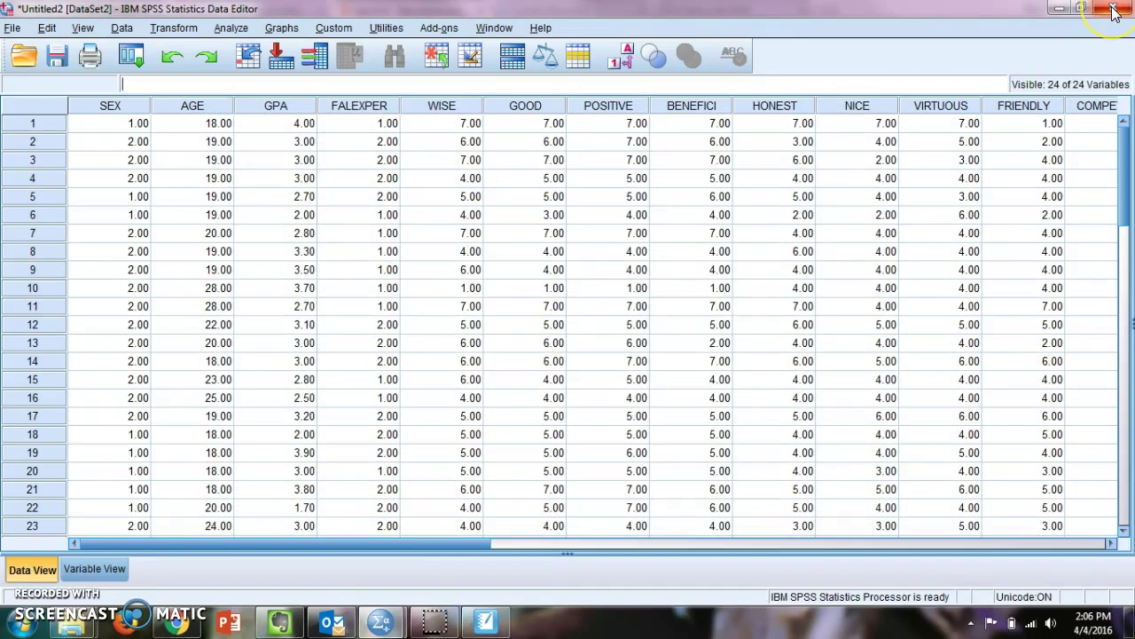
pyautogui.click(1114, 10)
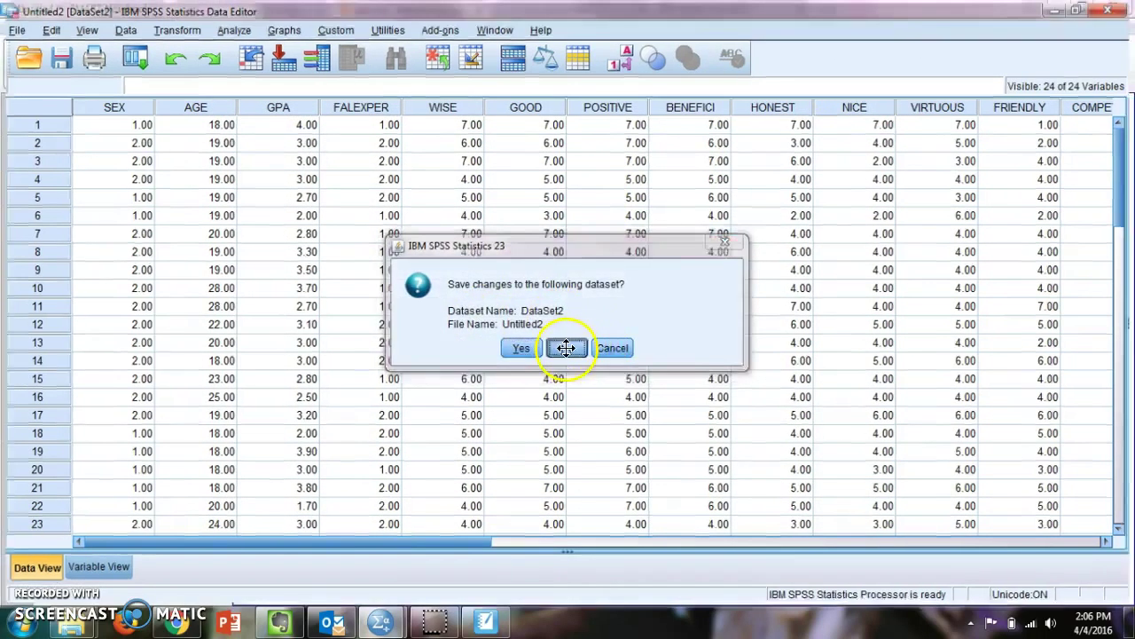
pyautogui.click(566, 347)
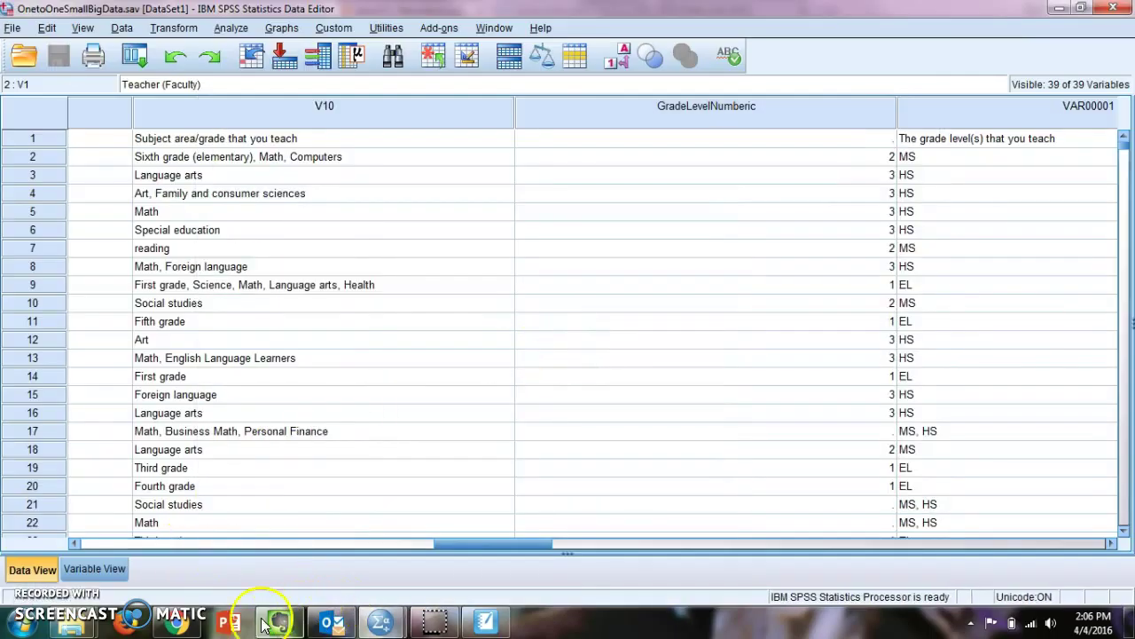
# Return to the D2L Apr.4-9 week page and review the Literature Review requirements and rubric.
pyautogui.click(176, 621)
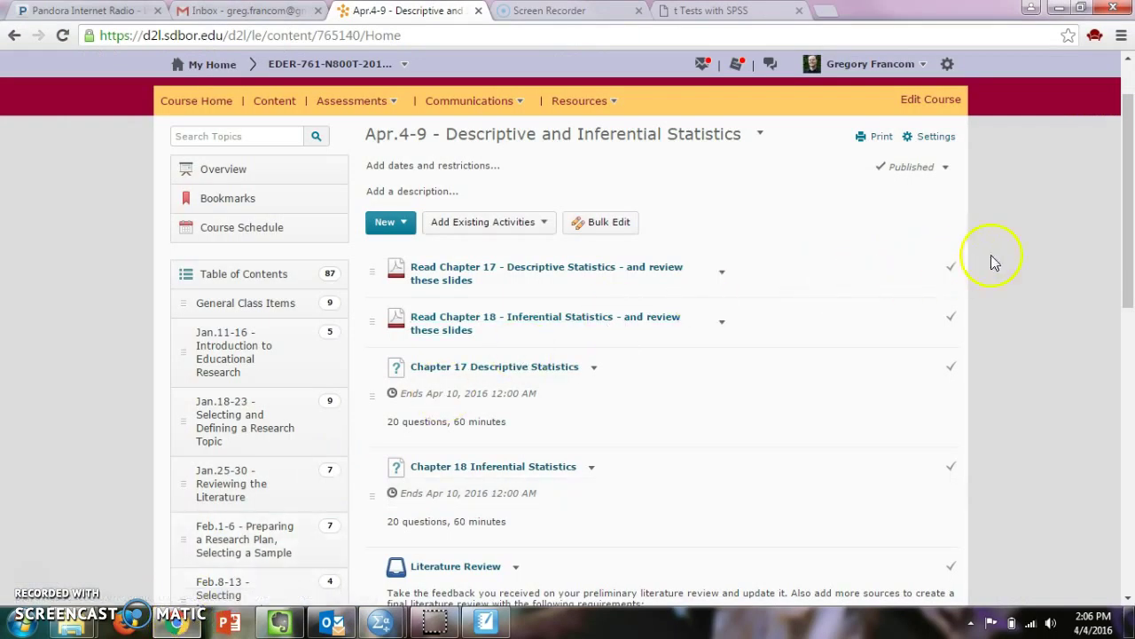
pyautogui.scroll(-3, 1054, 300)
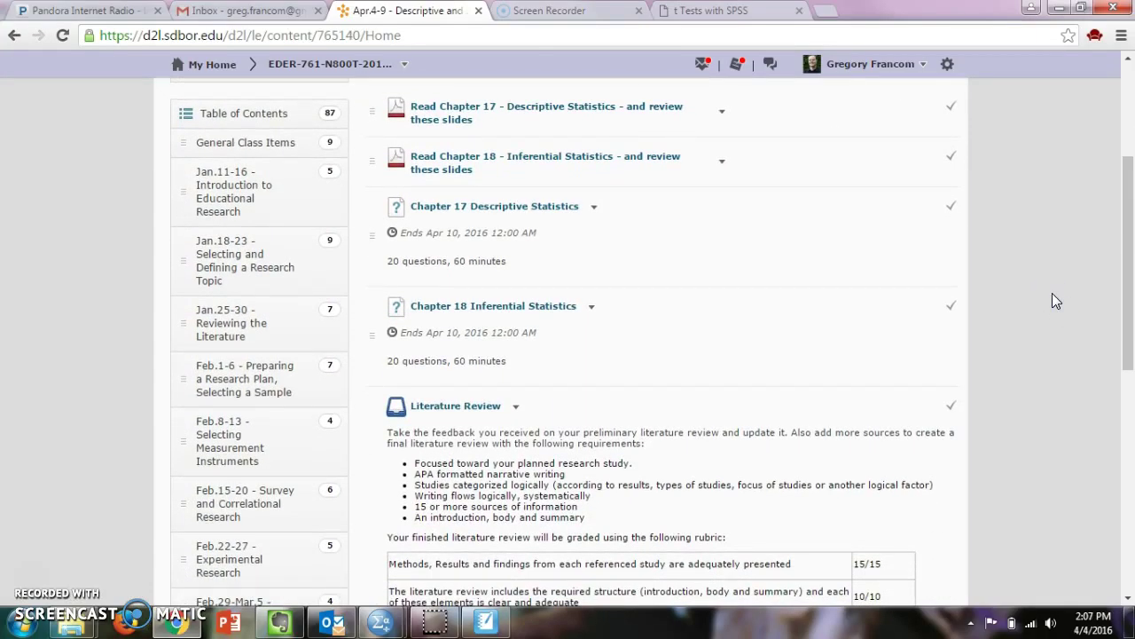
pyautogui.scroll(-6, 1054, 300)
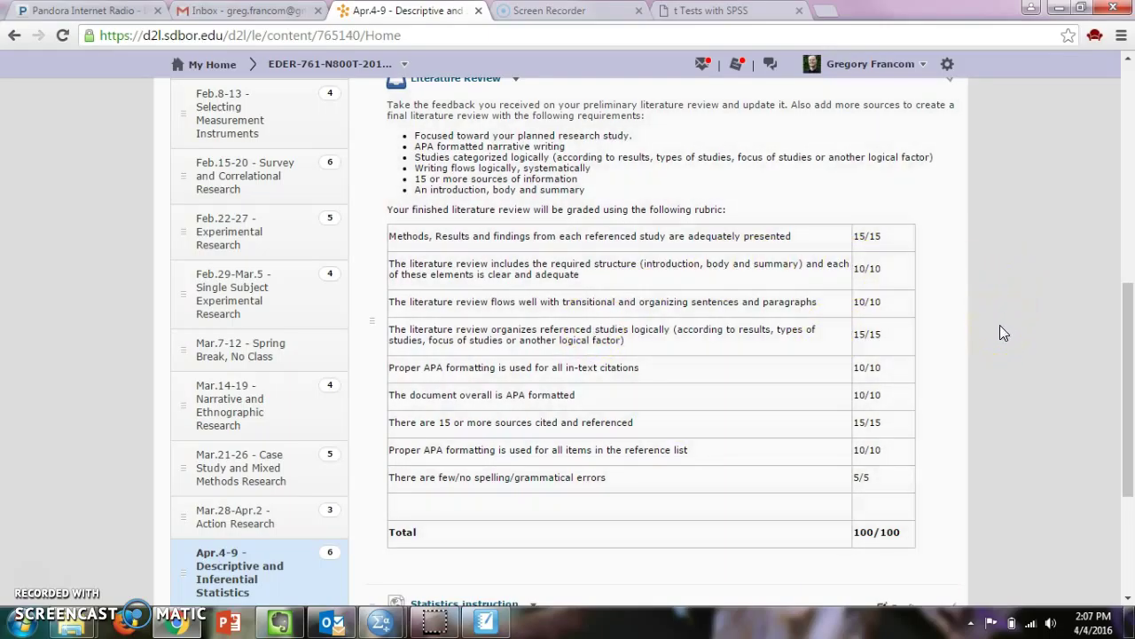
pyautogui.scroll(8, 999, 332)
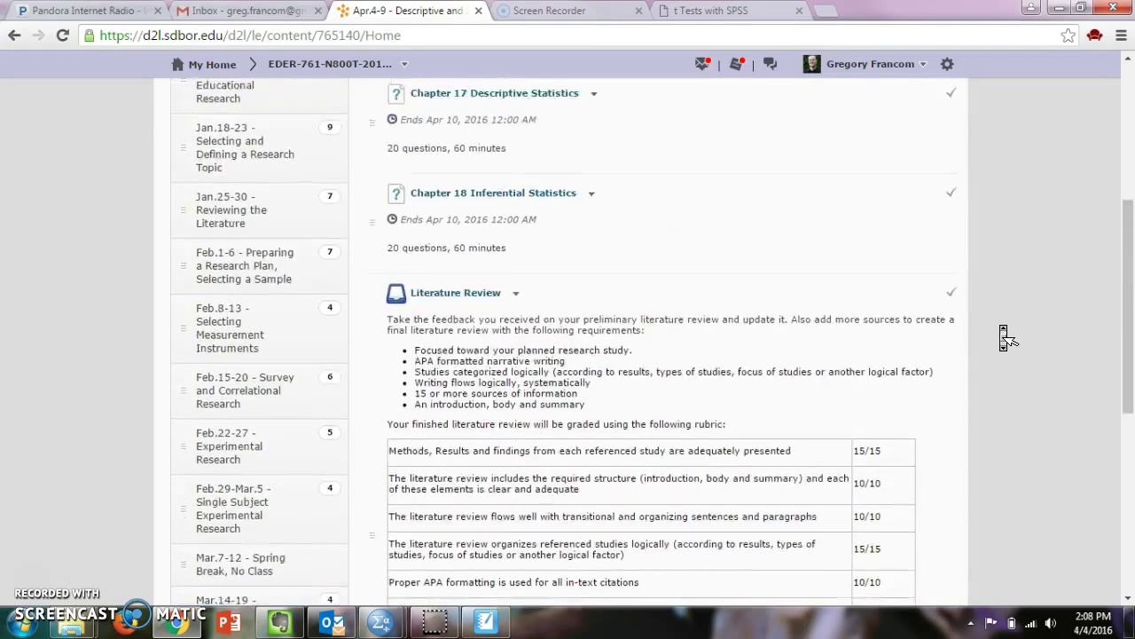